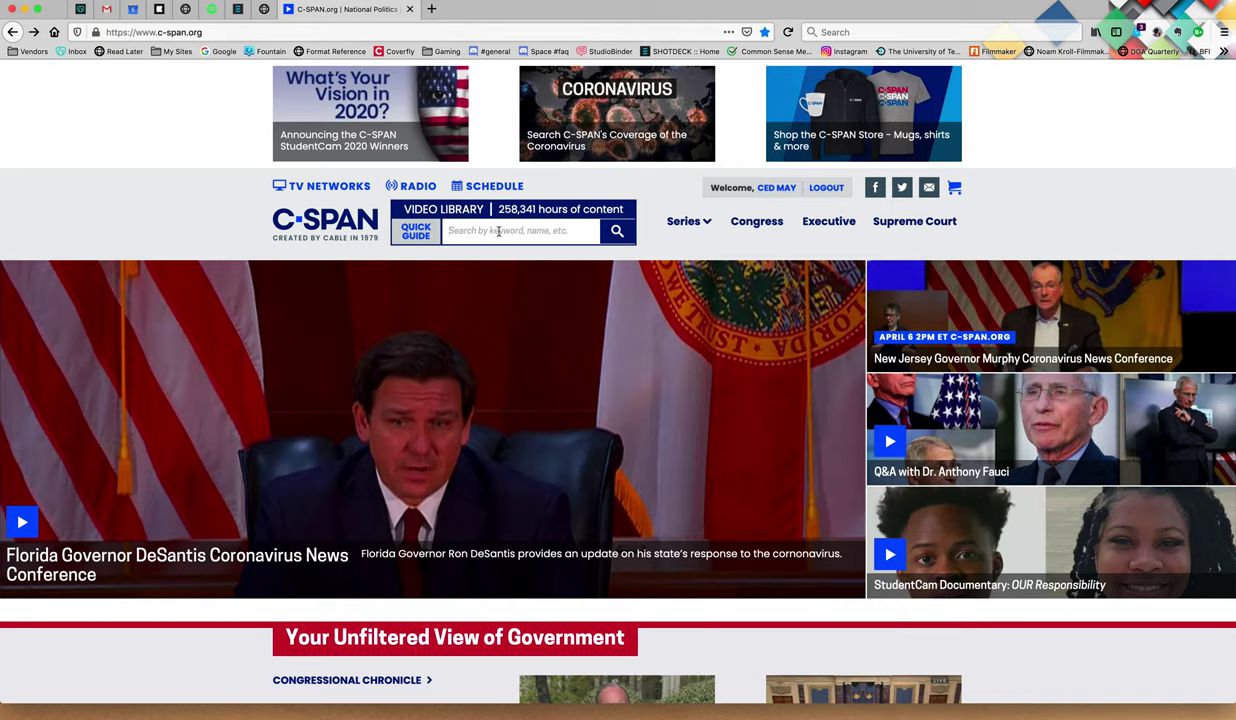
# Step: Search the Video Library for 'frederick douglass' and browse the results list
pyautogui.click(498, 231)
pyautogui.write('frederick douglass')
pyautogui.press('Return')
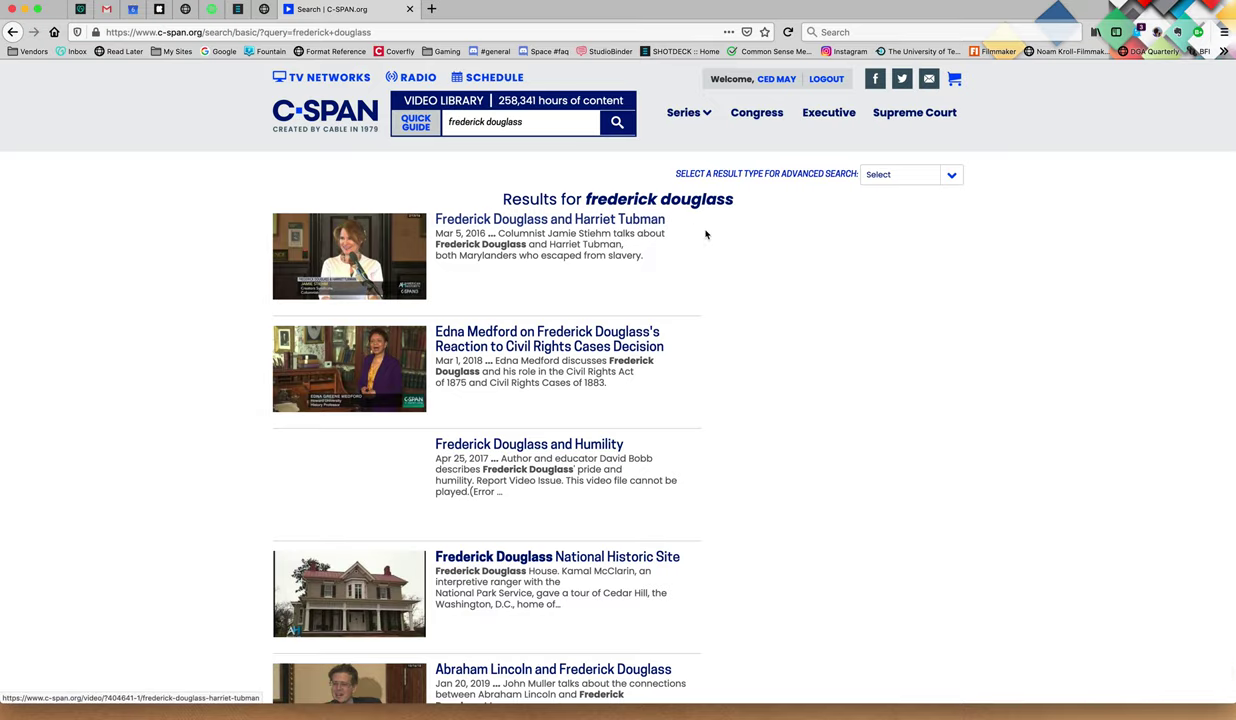
pyautogui.scroll(-5, 705, 232)
pyautogui.scroll(4, 705, 234)
pyautogui.scroll(1, 705, 234)
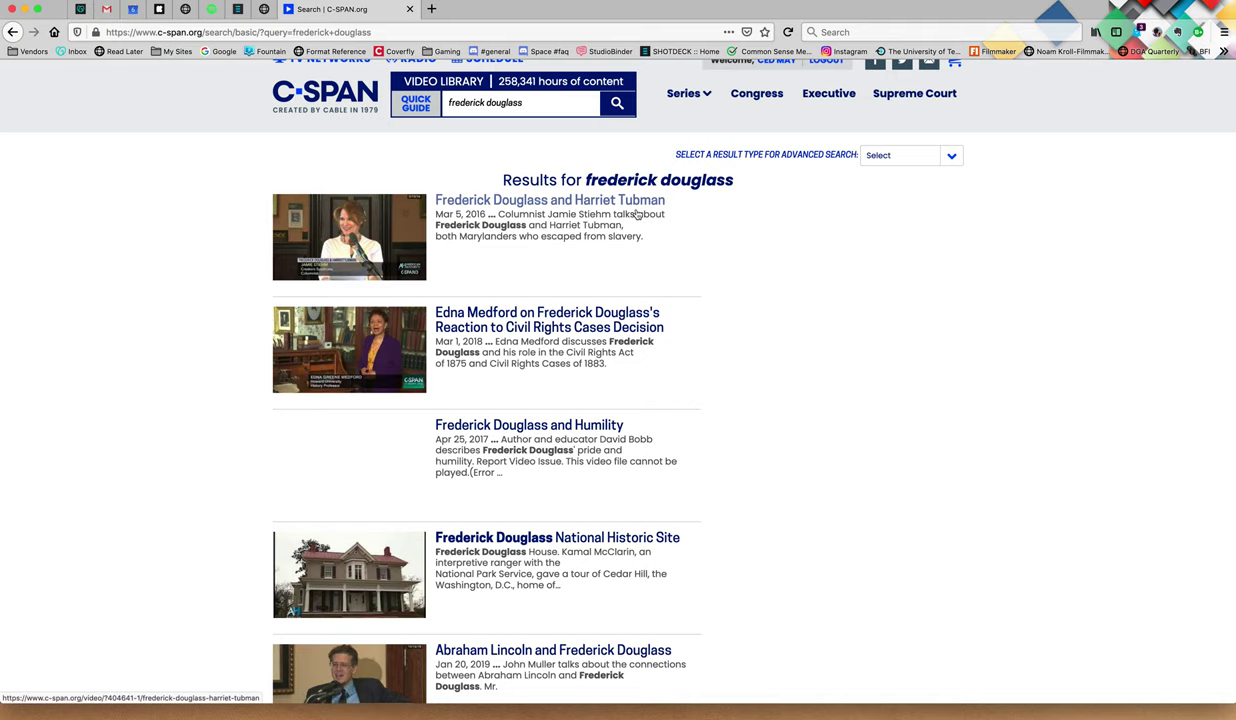
pyautogui.scroll(-3, 728, 305)
pyautogui.scroll(4, 680, 315)
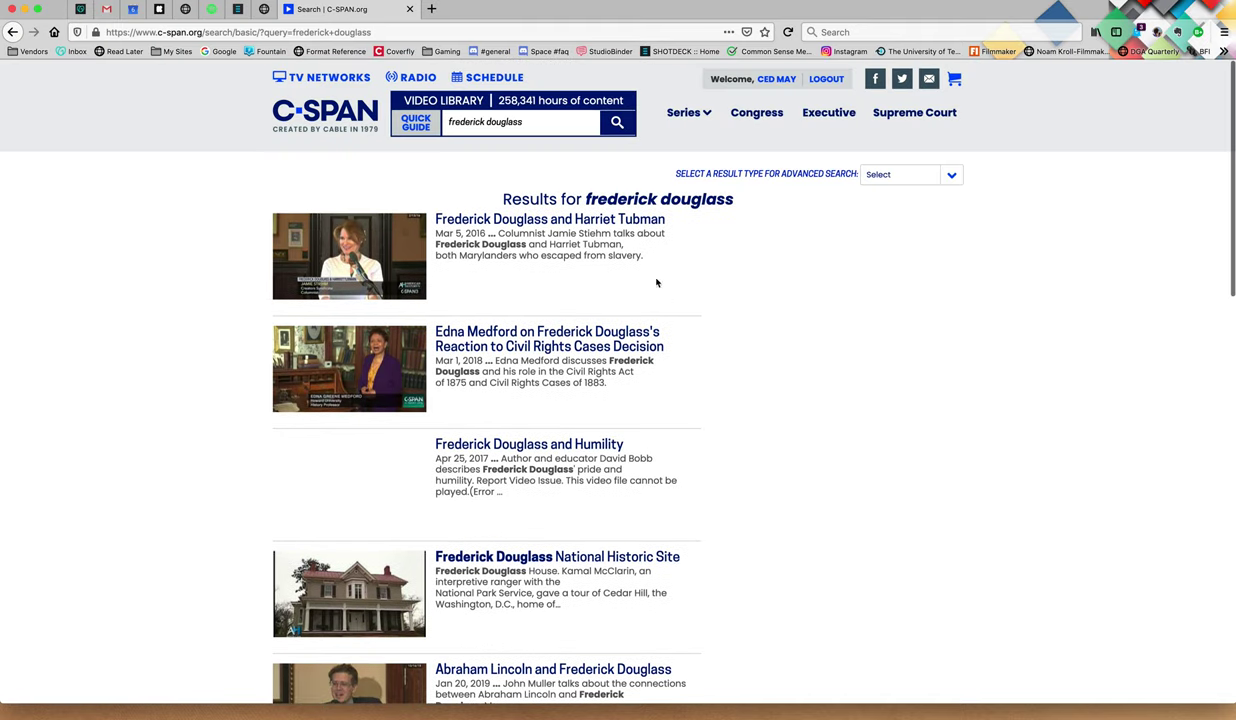
# Step: Open the Frederick Douglass and Harriet Tubman video, play and pause it at 00:03, then scroll to the transcript
pyautogui.click(512, 219)
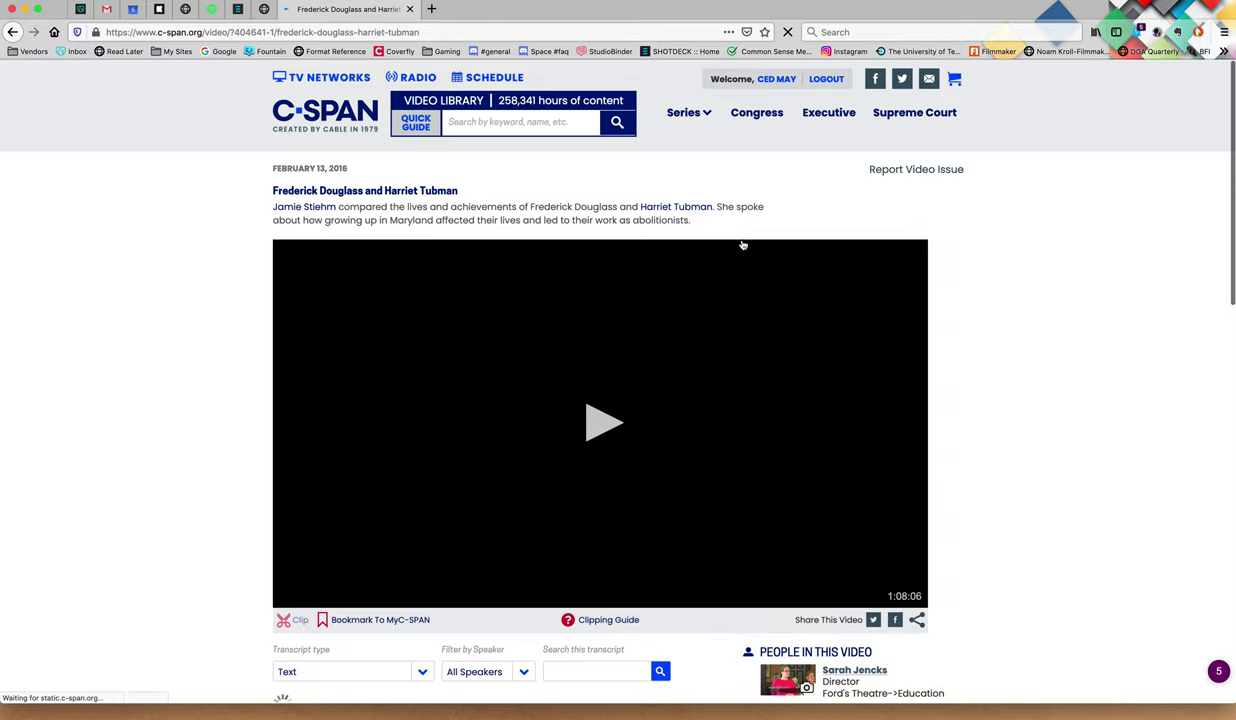
pyautogui.scroll(-1, 211, 295)
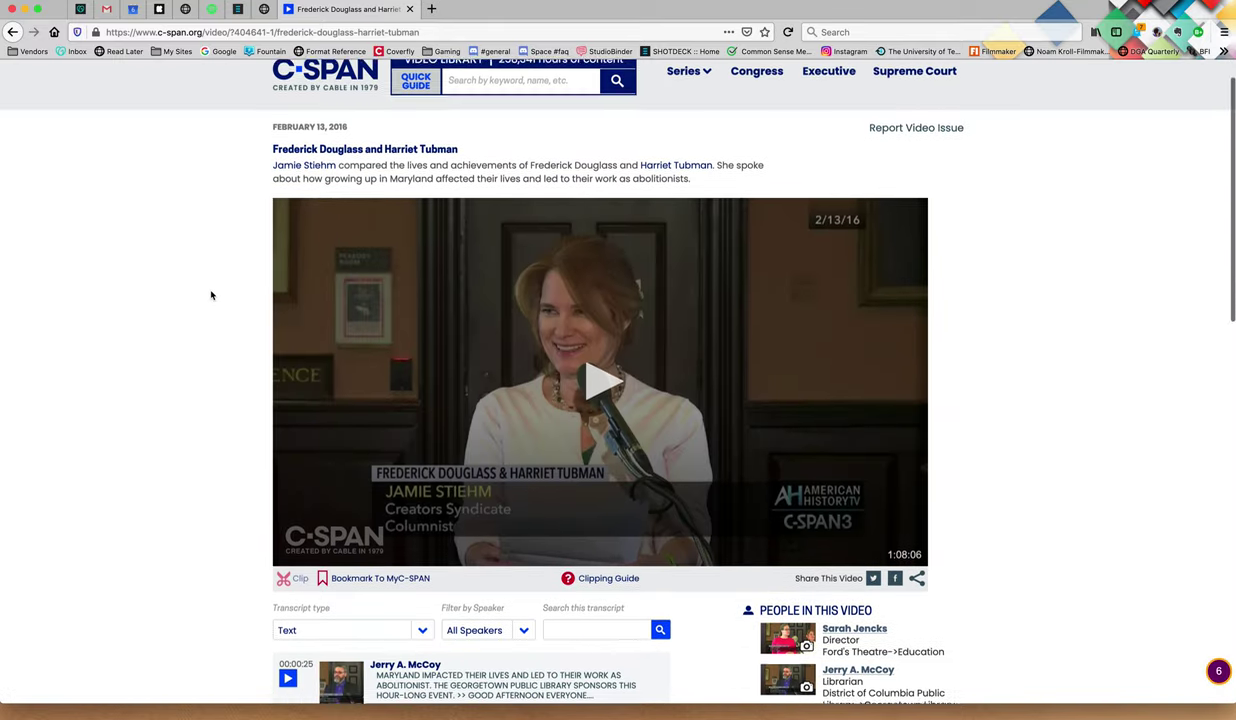
pyautogui.scroll(-1, 211, 295)
pyautogui.click(598, 340)
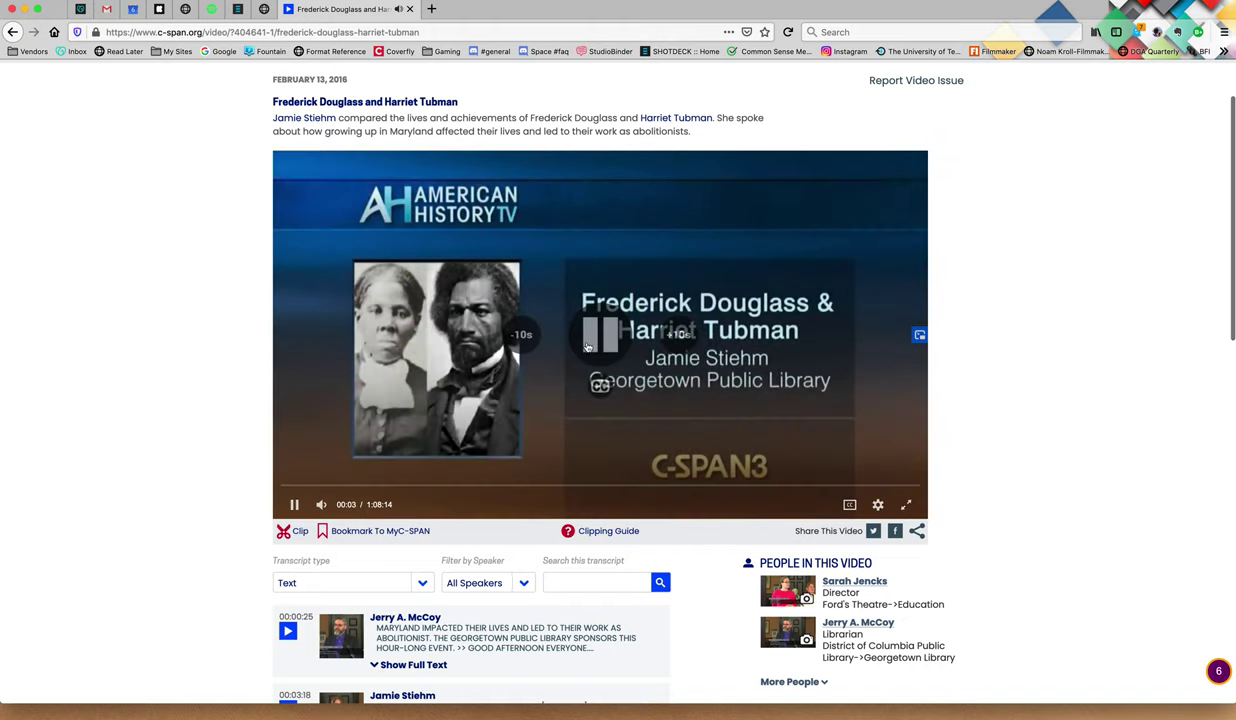
pyautogui.click(587, 347)
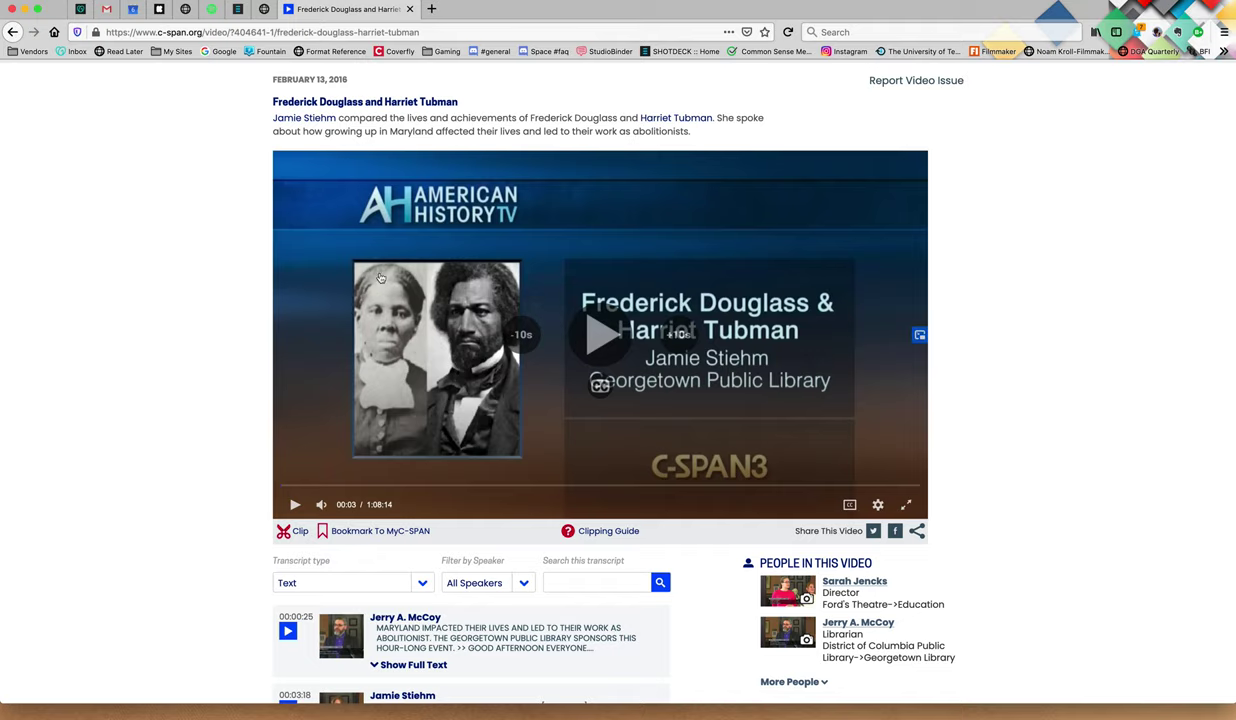
pyautogui.scroll(1, 299, 228)
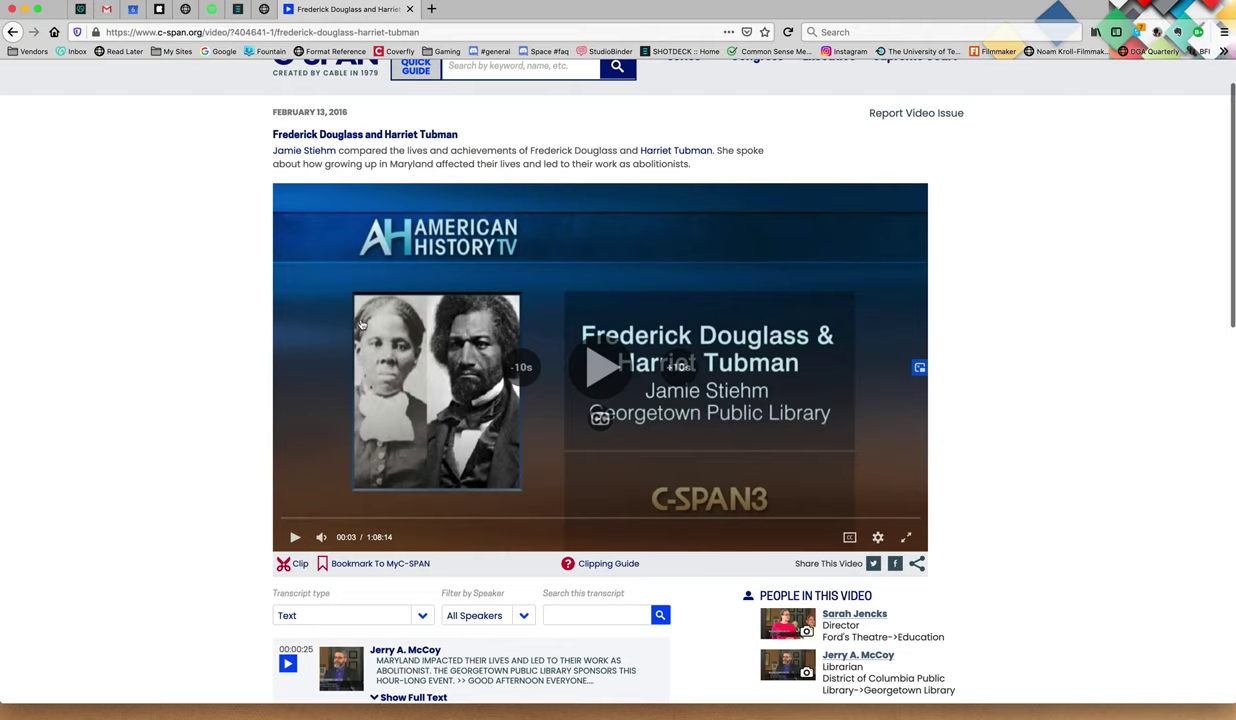
pyautogui.scroll(-2, 394, 308)
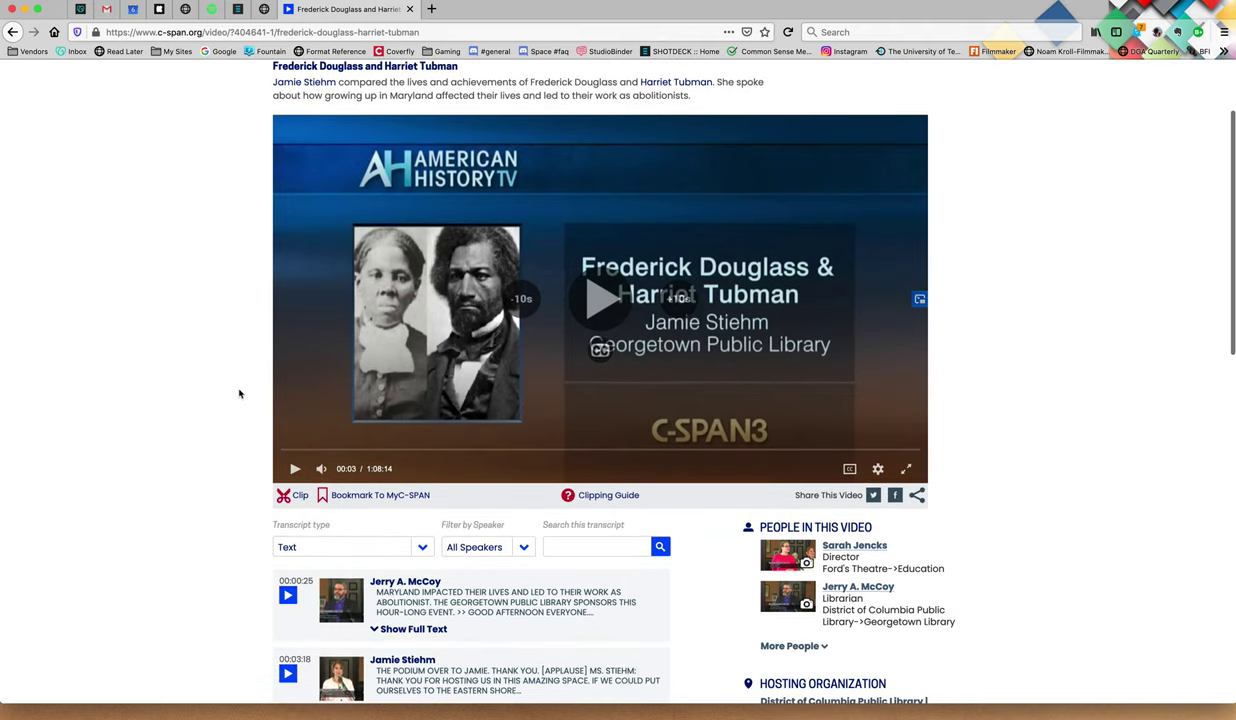
pyautogui.scroll(-5, 238, 393)
pyautogui.scroll(-1, 230, 393)
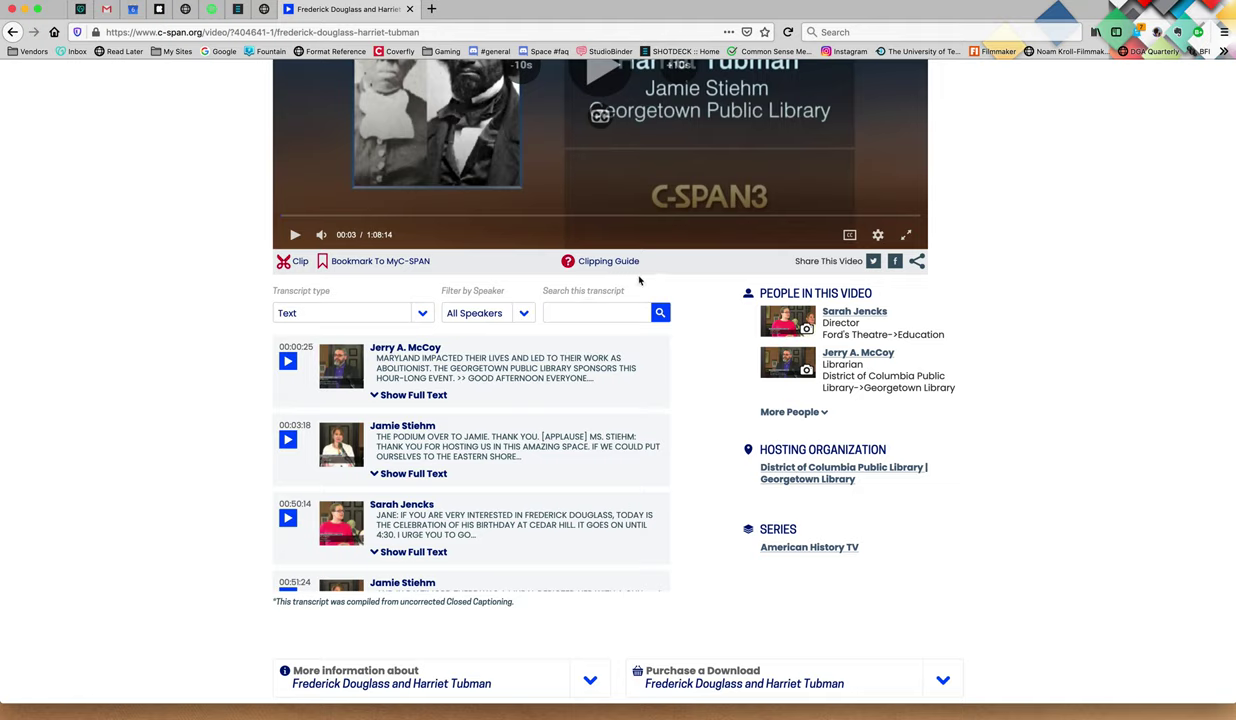
# Step: Search this transcript for 'Garrison', leaving the single match at 00:13:26
pyautogui.click(594, 312)
pyautogui.write('Garrison')
pyautogui.click(661, 313)
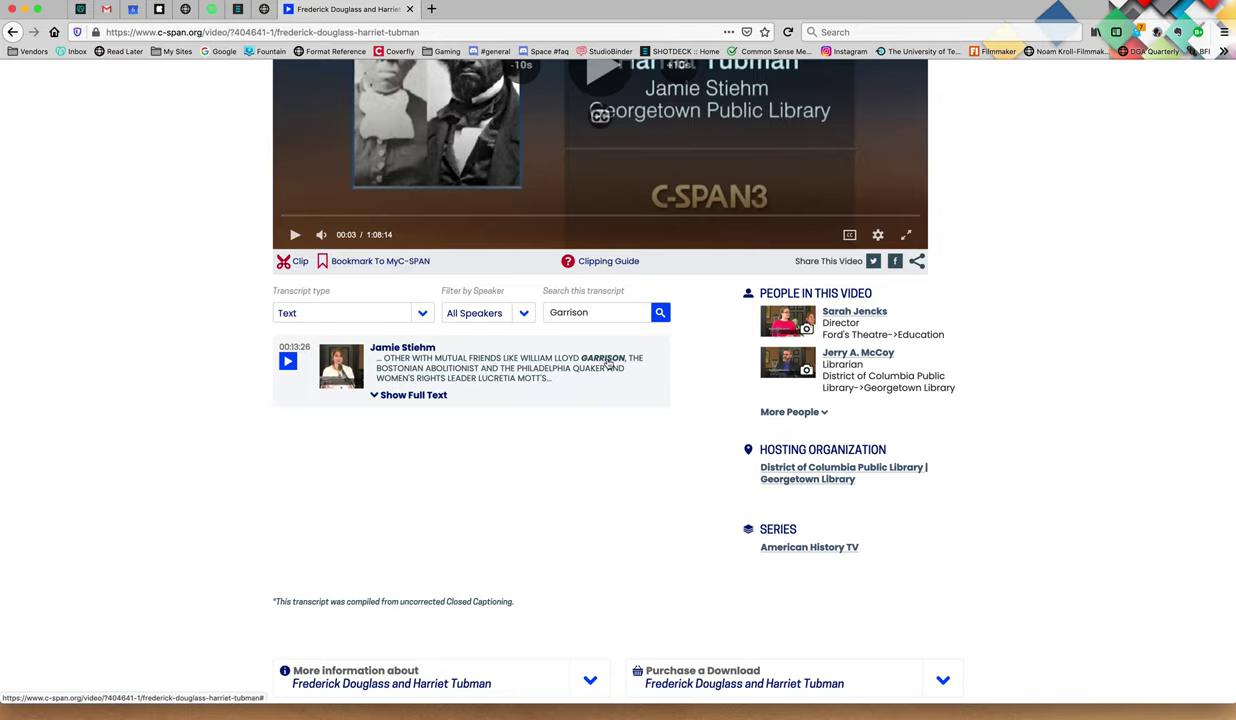
pyautogui.scroll(2, 640, 395)
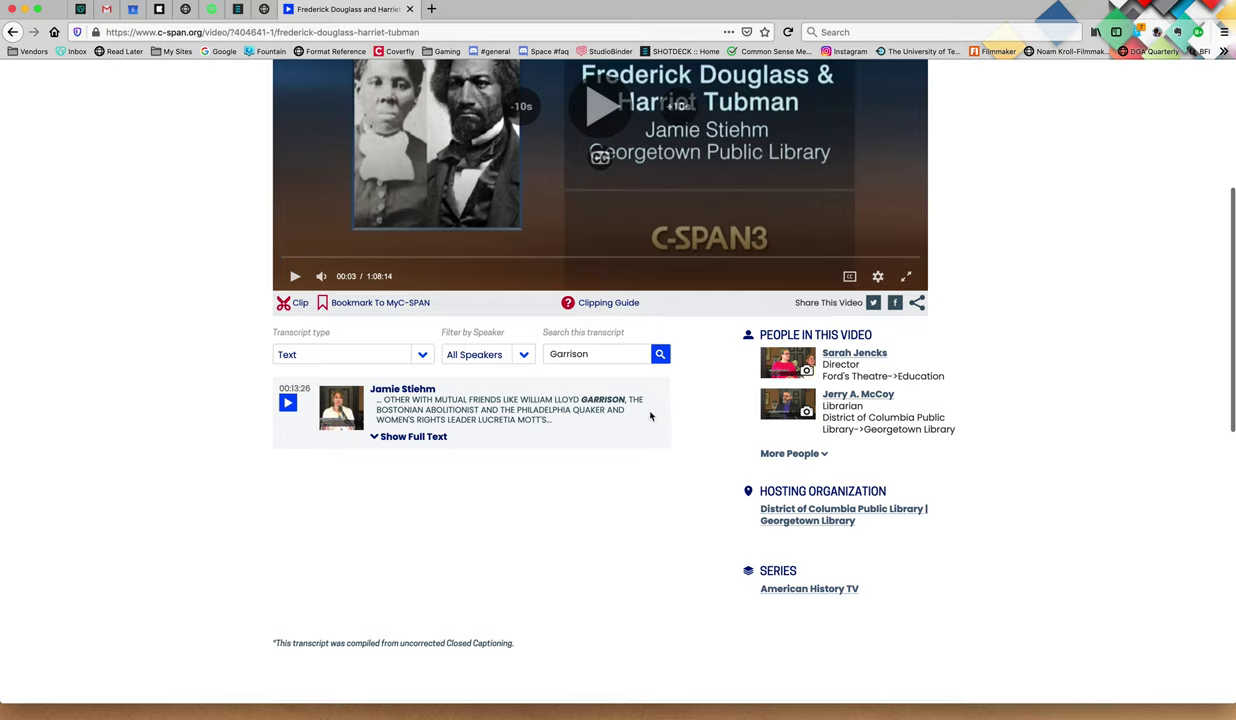
pyautogui.scroll(1, 585, 395)
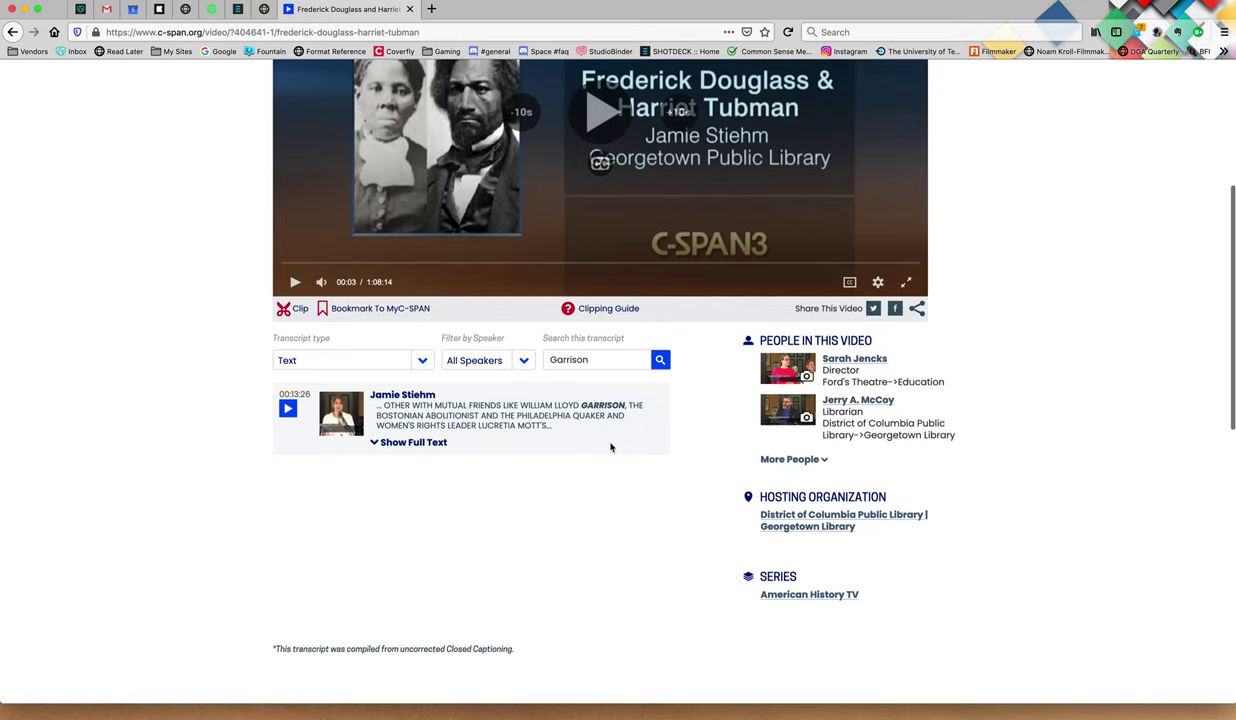
pyautogui.scroll(3, 672, 450)
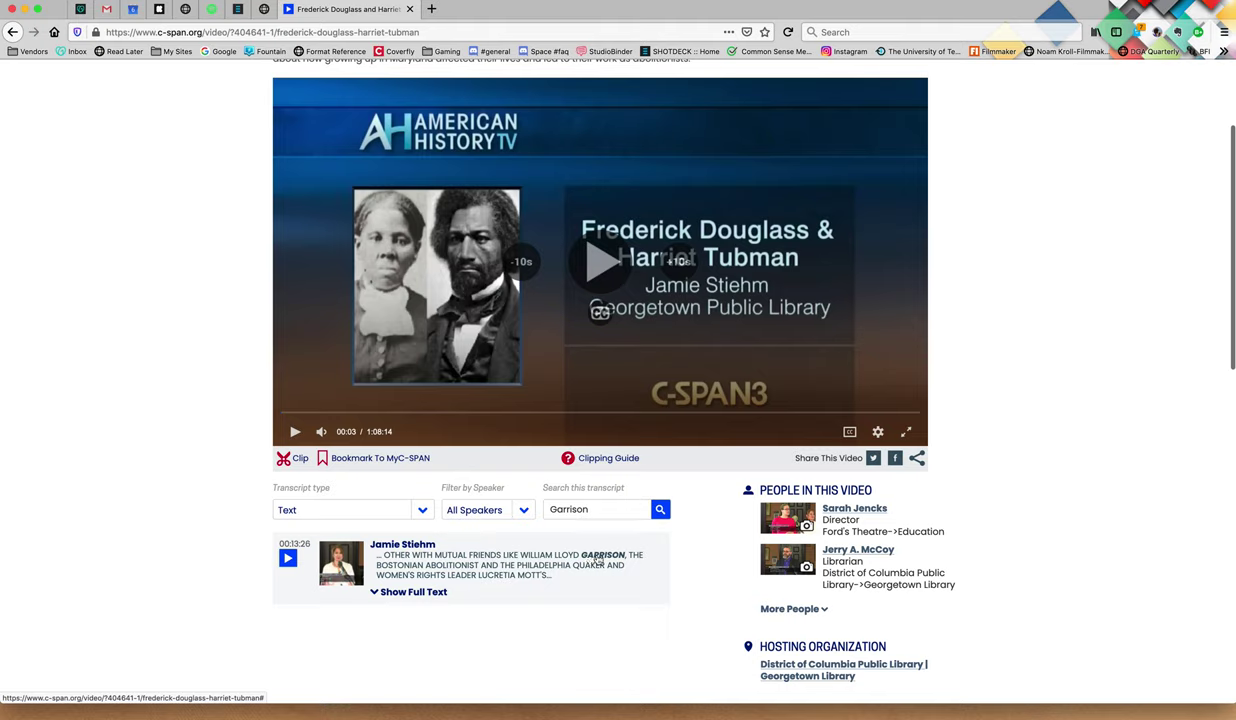
# Step: Play from the Garrison match at 13:26, then pause, resume and pause again around 13:20
pyautogui.click(603, 562)
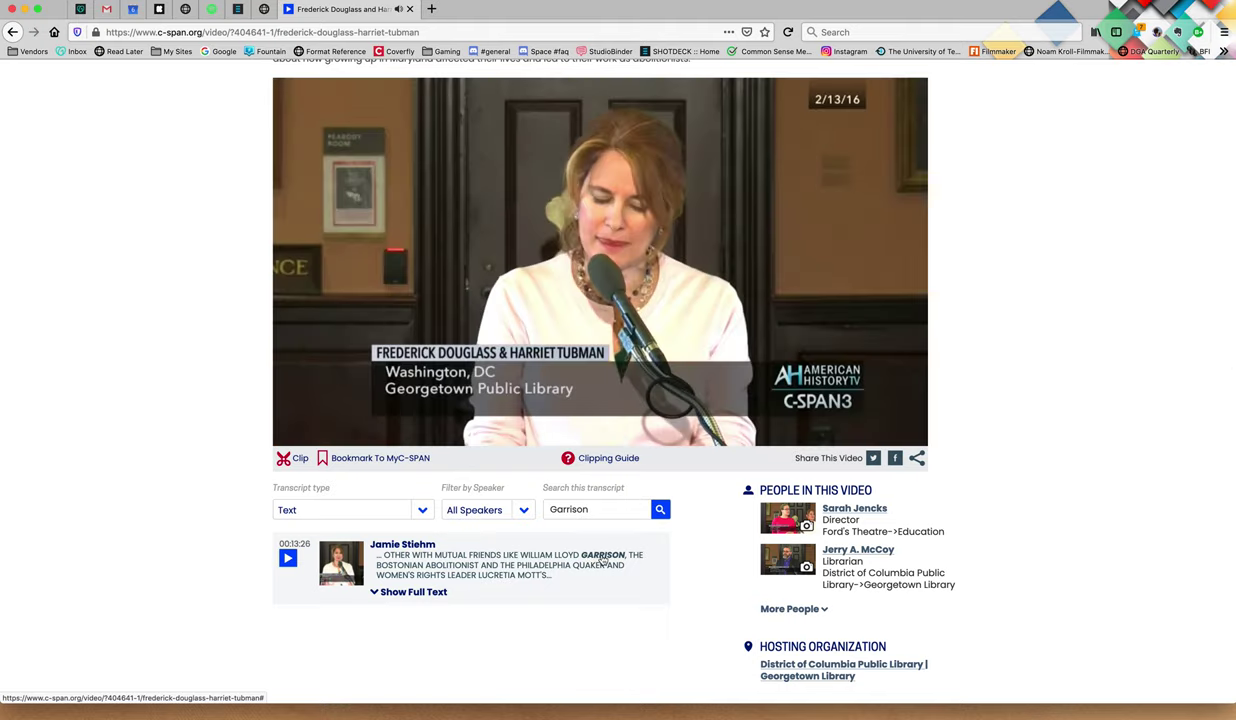
pyautogui.moveTo(294, 432)
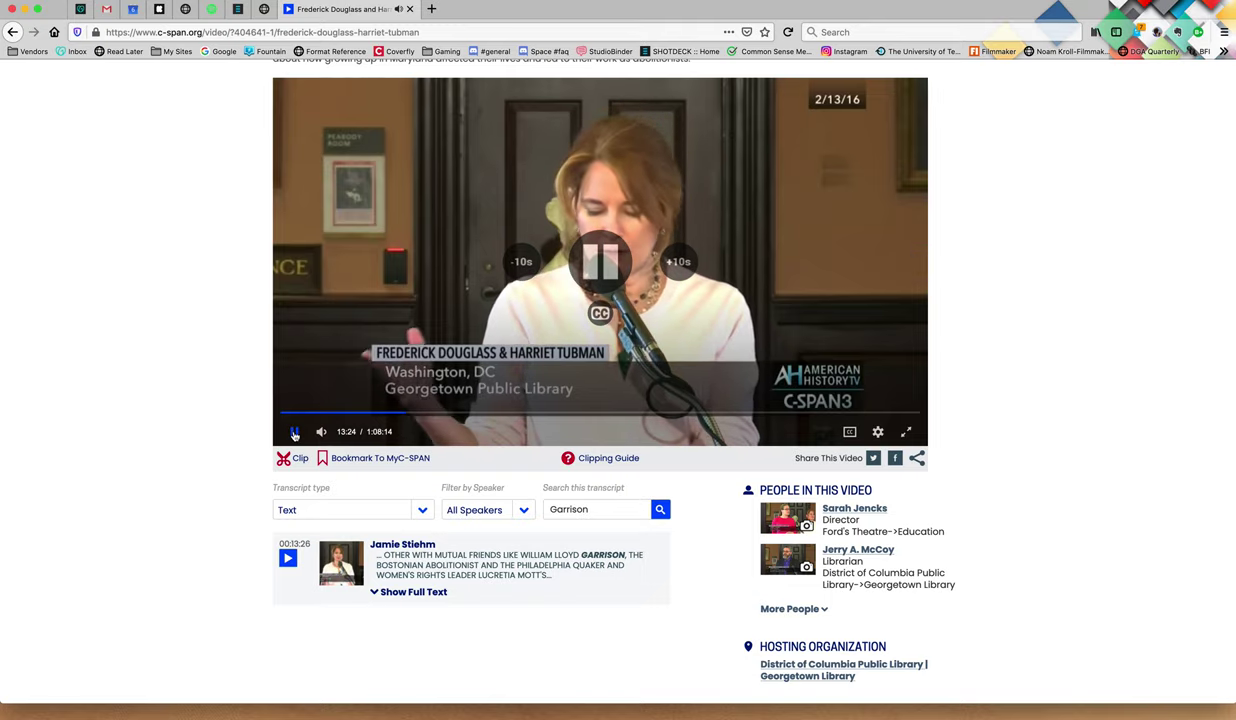
pyautogui.click(294, 432)
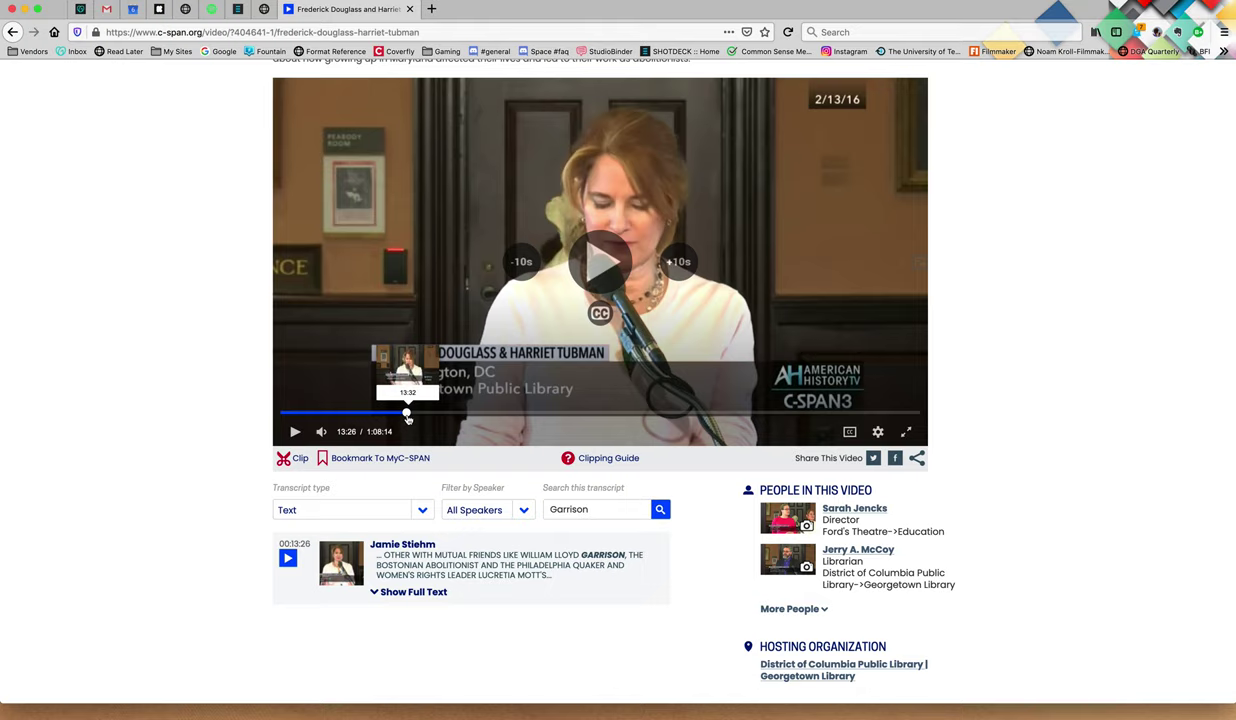
pyautogui.click(615, 559)
pyautogui.click(294, 431)
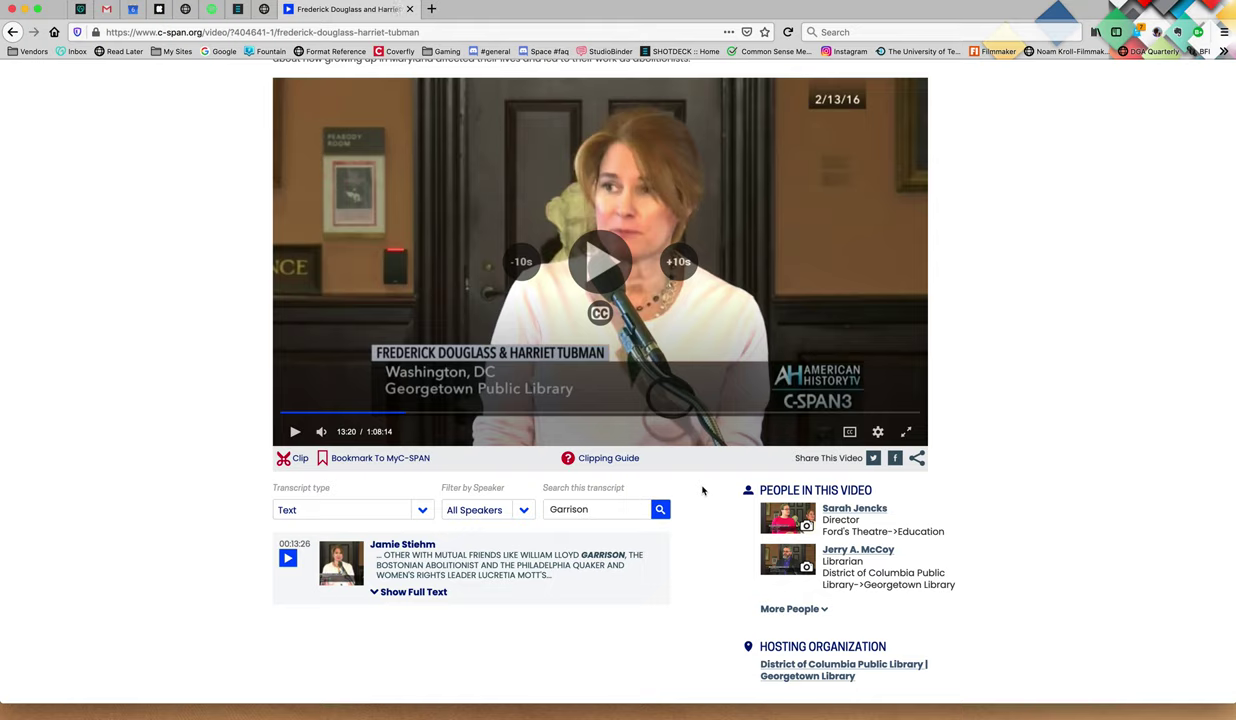
# Step: Expand the Garrison match's full text and scroll through the transcript
pyautogui.click(418, 592)
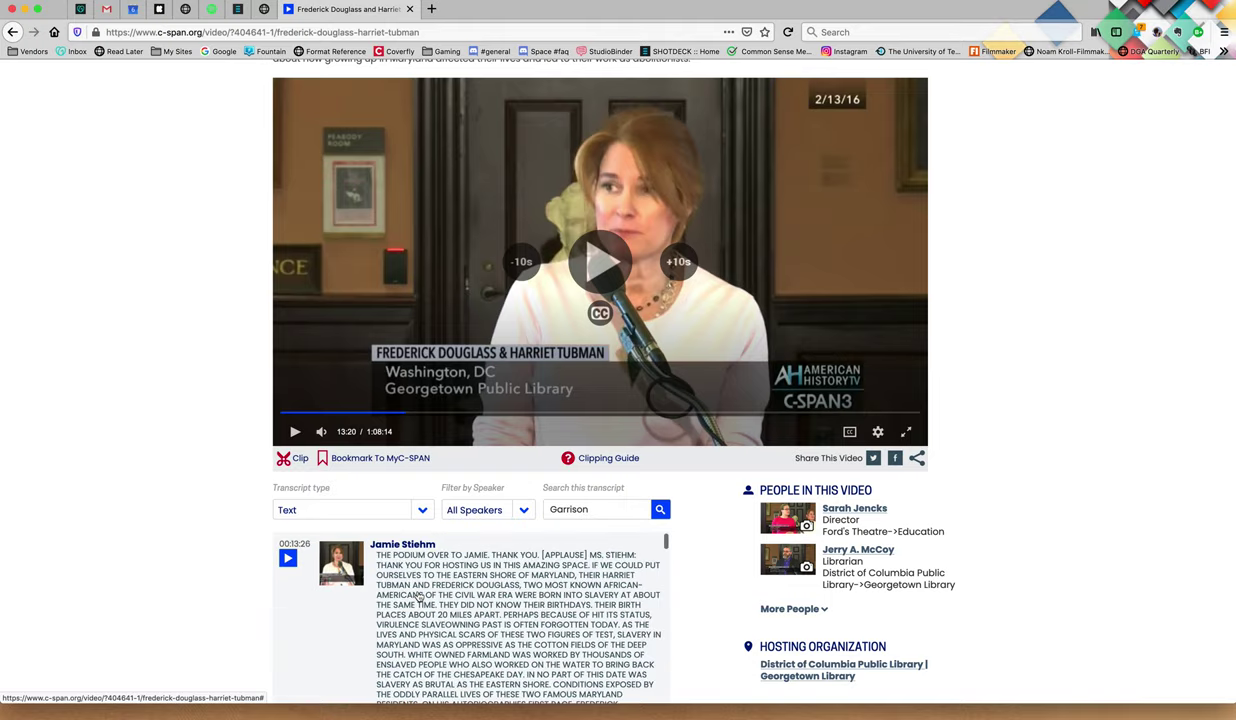
pyautogui.scroll(-5, 514, 584)
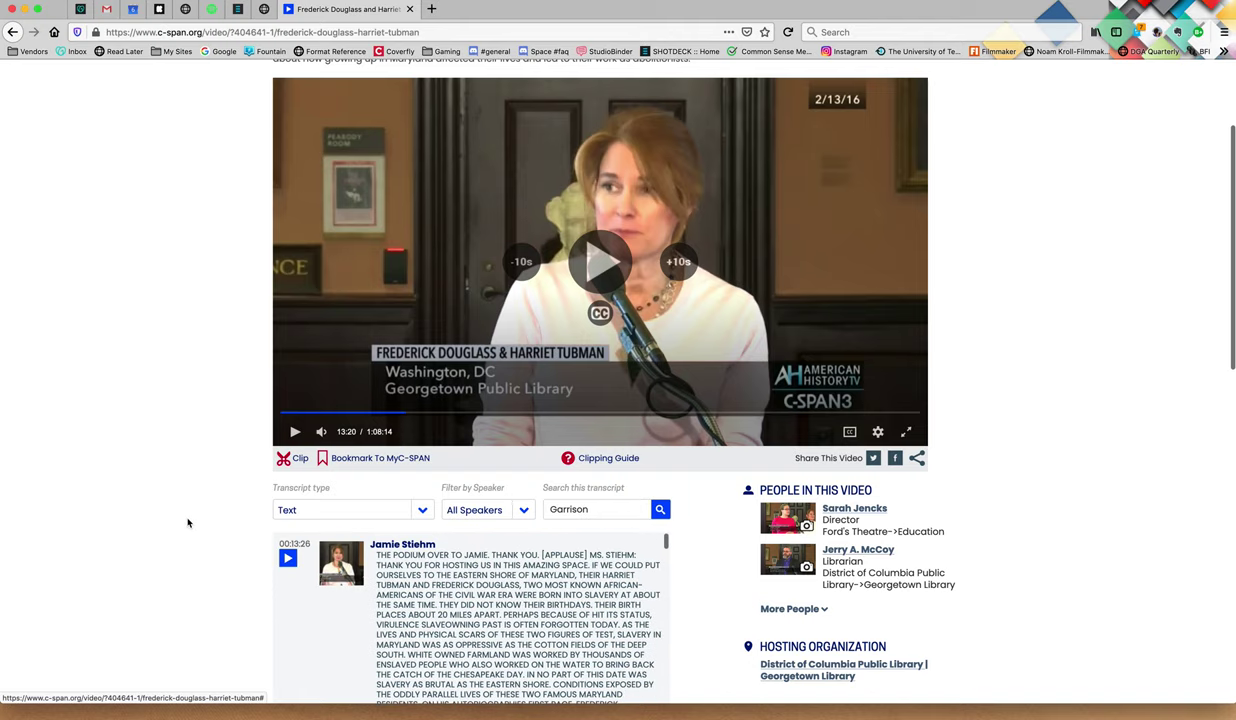
pyautogui.scroll(-3, 188, 515)
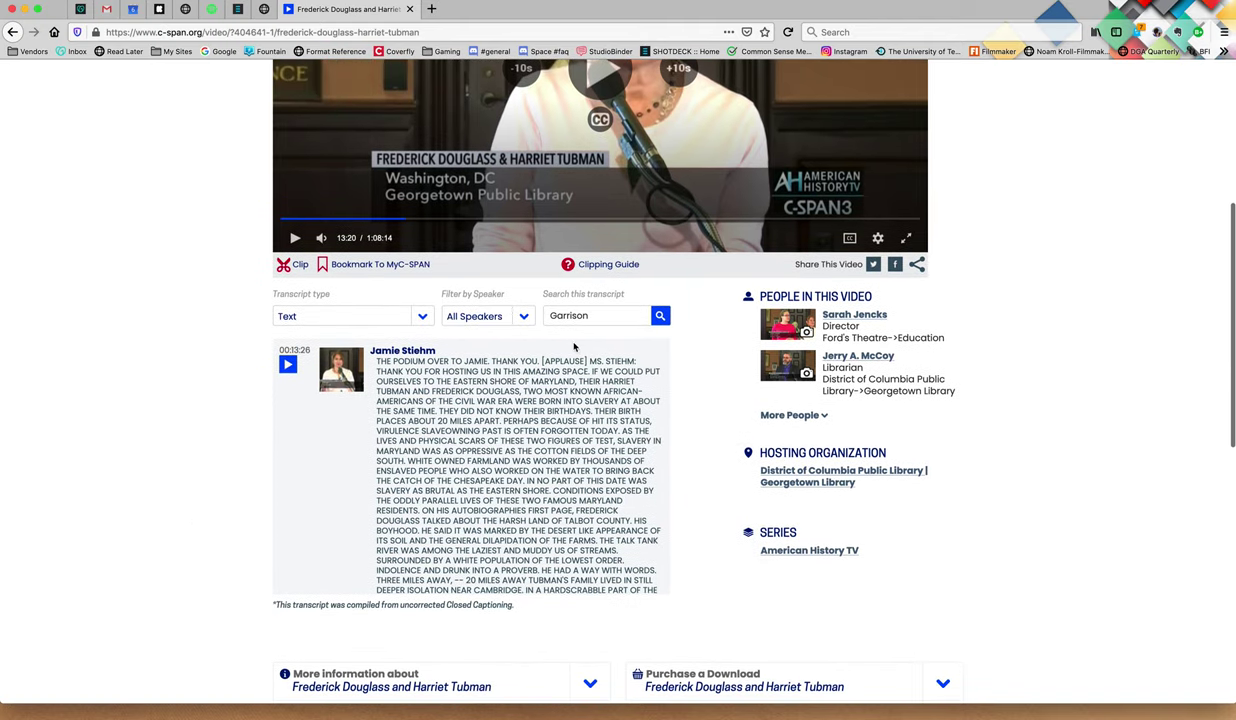
pyautogui.scroll(-5, 483, 418)
pyautogui.scroll(-15, 483, 418)
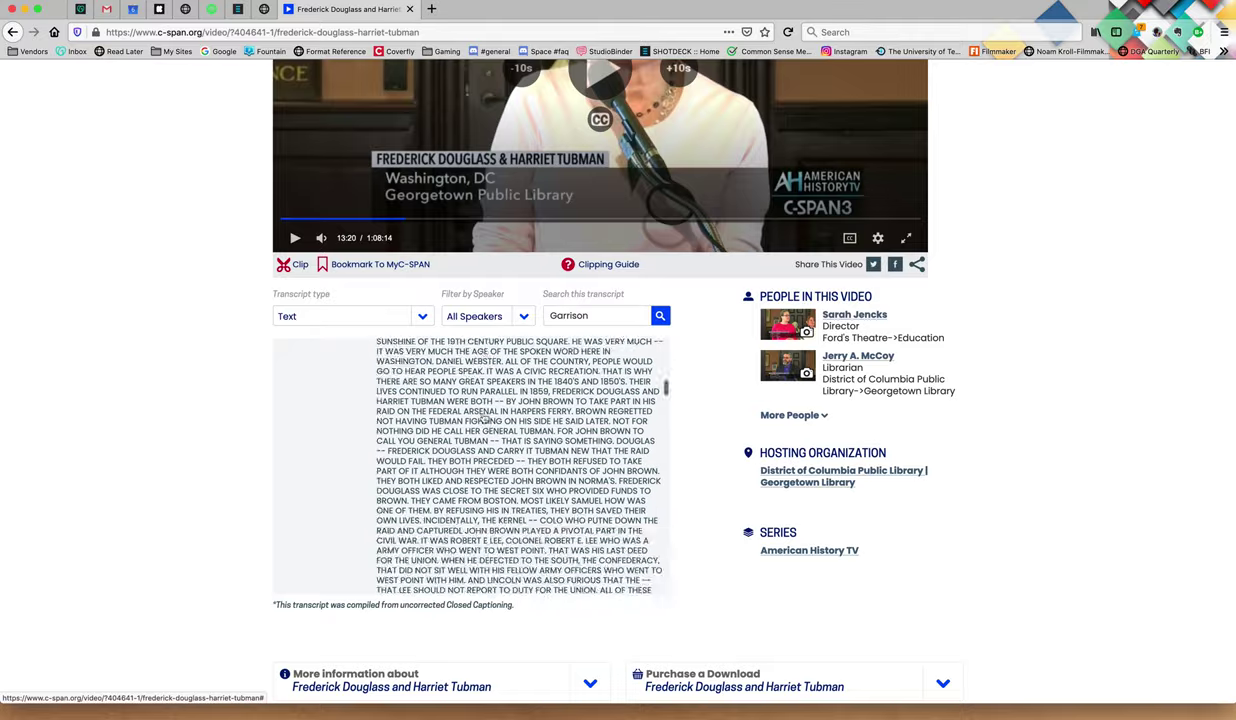
pyautogui.scroll(-5, 483, 418)
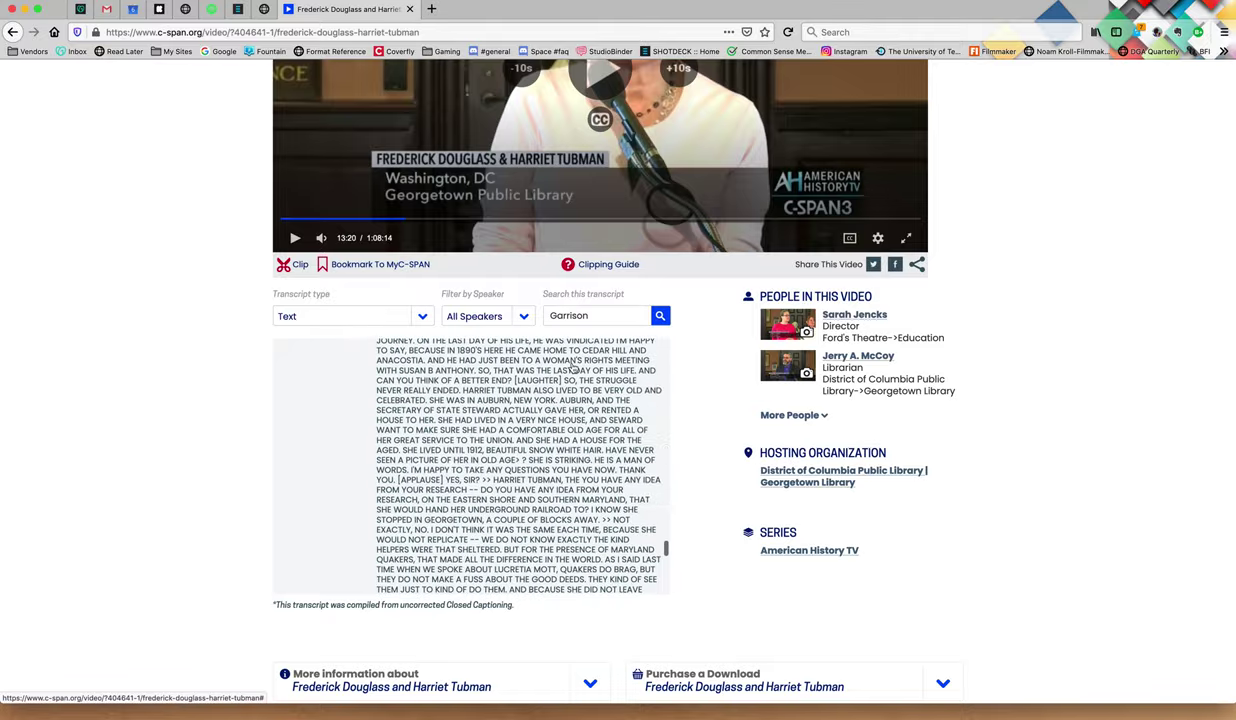
# Step: Rerun the Garrison transcript search and expand the match's full text again
pyautogui.click(660, 316)
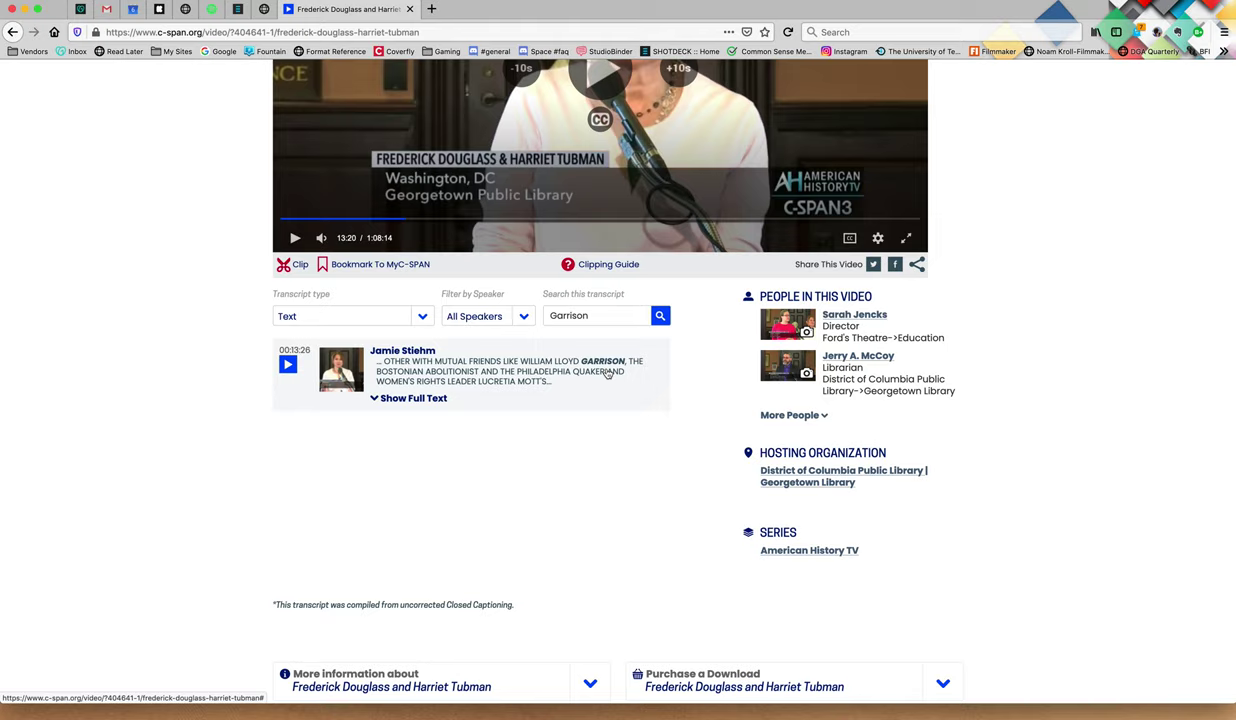
pyautogui.click(437, 400)
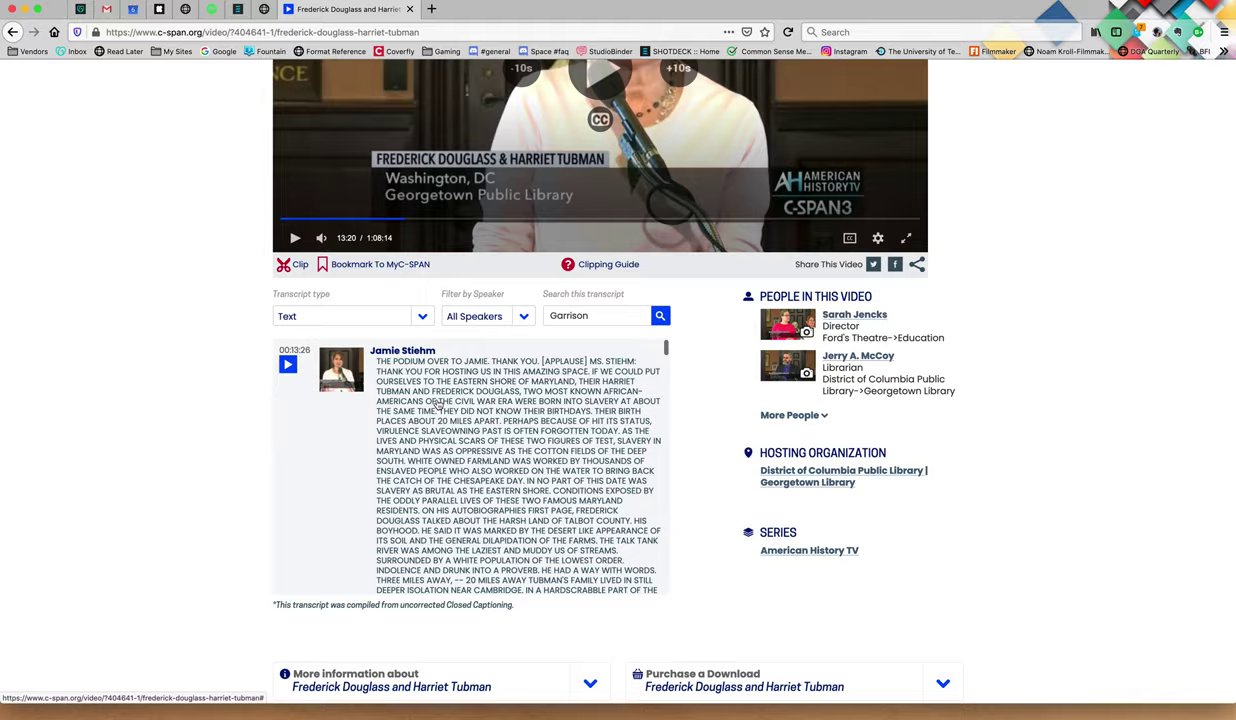
pyautogui.scroll(-15, 437, 403)
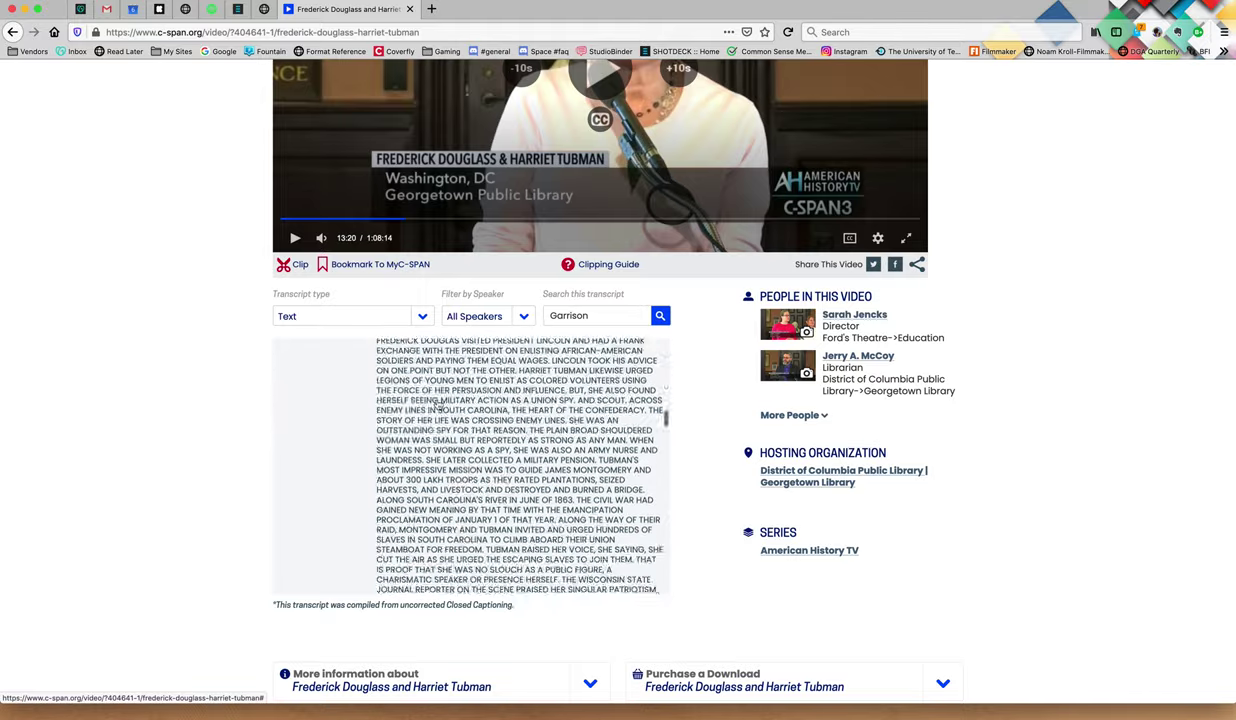
pyautogui.scroll(15, 437, 404)
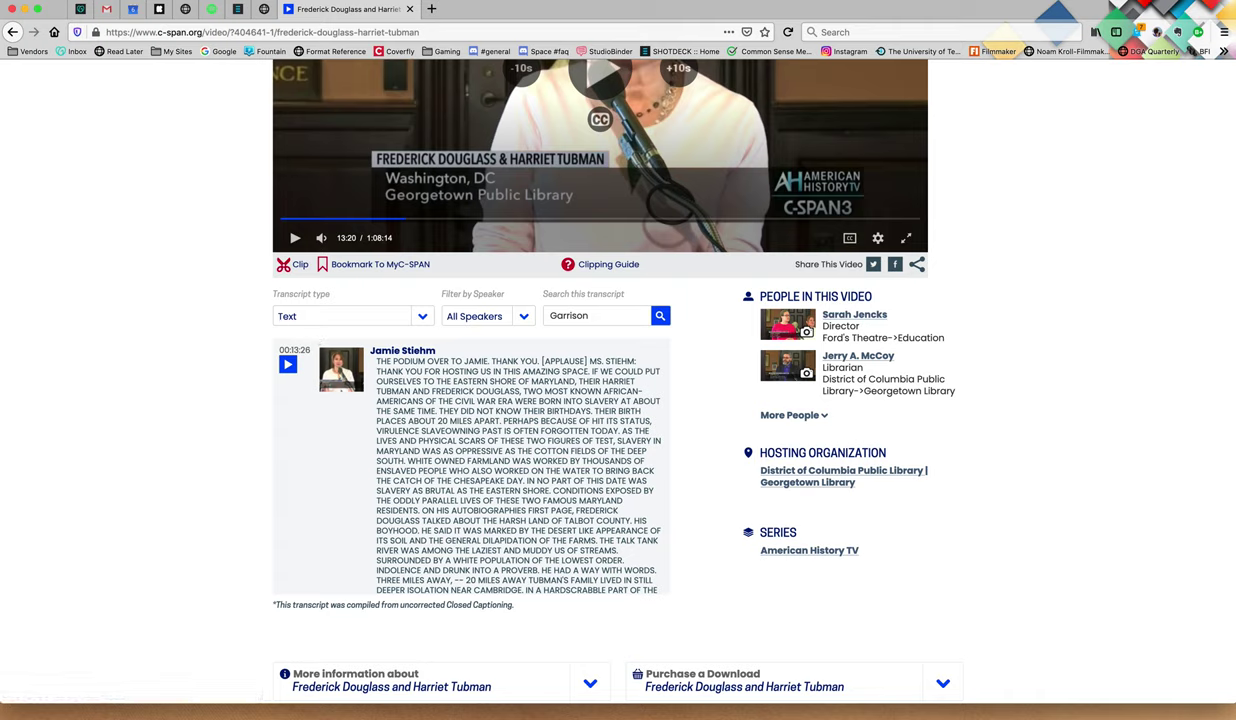
# Step: Find 'garrison' on the page and step through its matches
pyautogui.rightClick(76, 32)
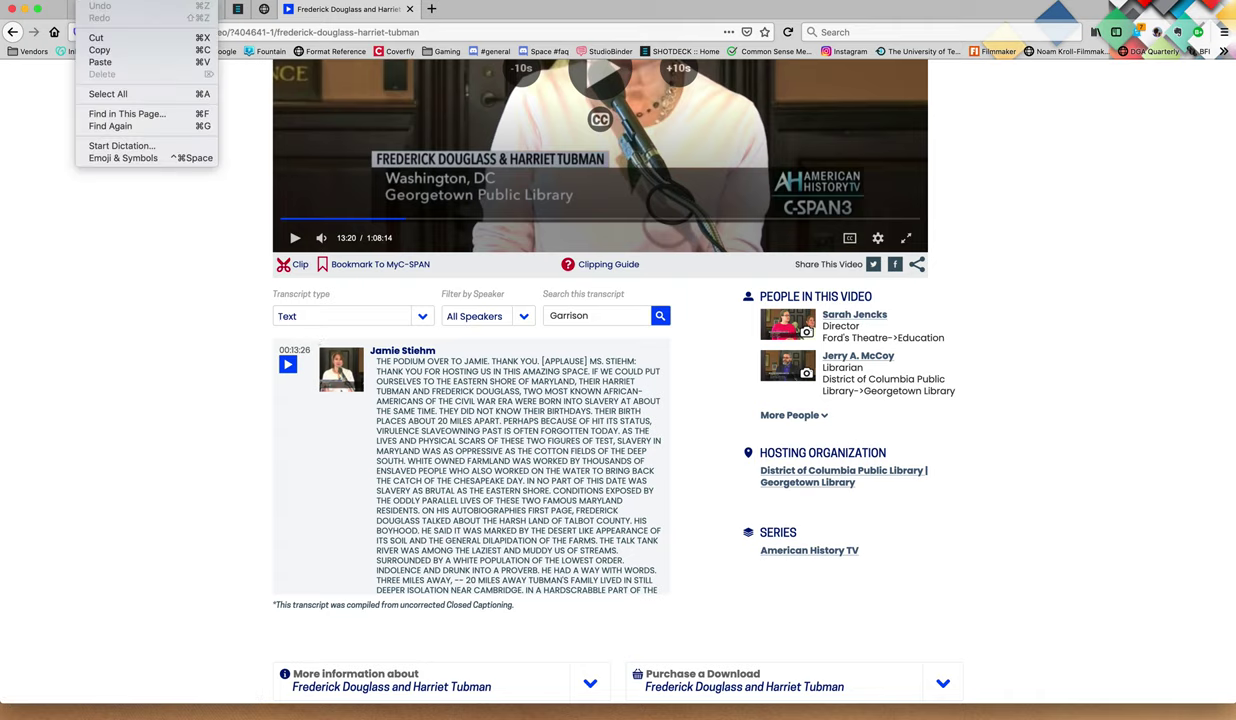
pyautogui.click(140, 116)
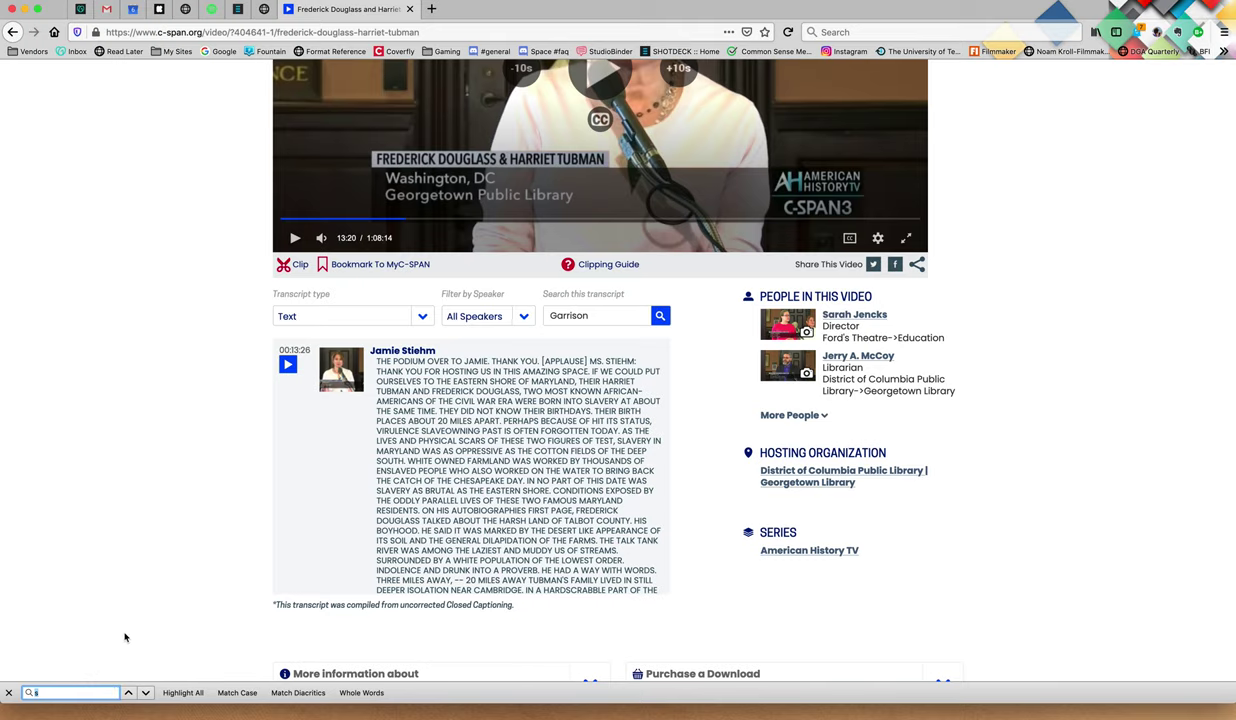
pyautogui.write('garrison')
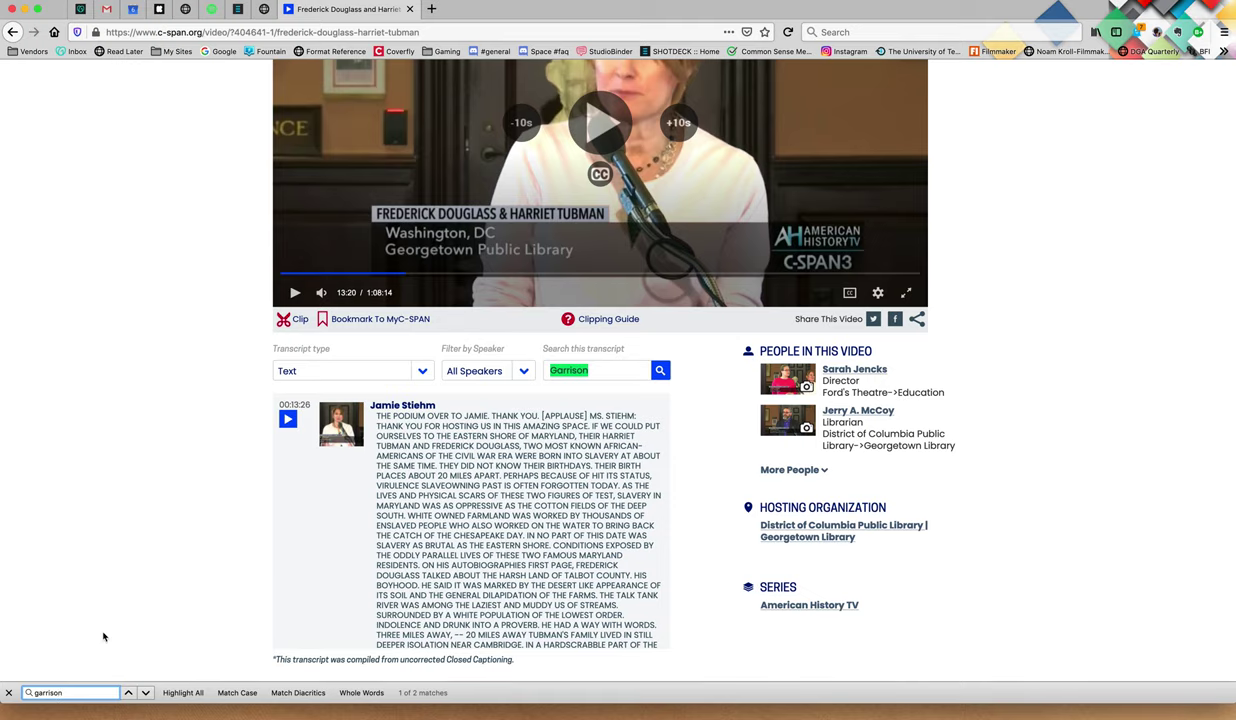
pyautogui.click(146, 694)
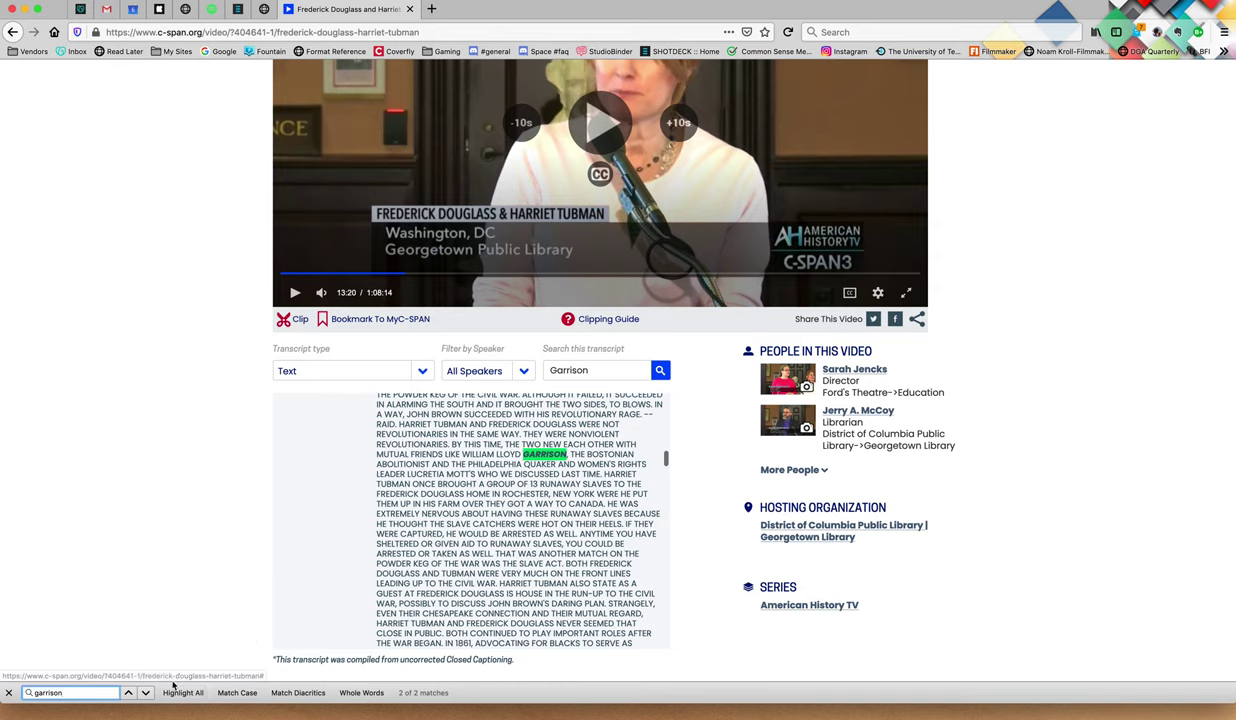
pyautogui.click(146, 694)
pyautogui.click(146, 694)
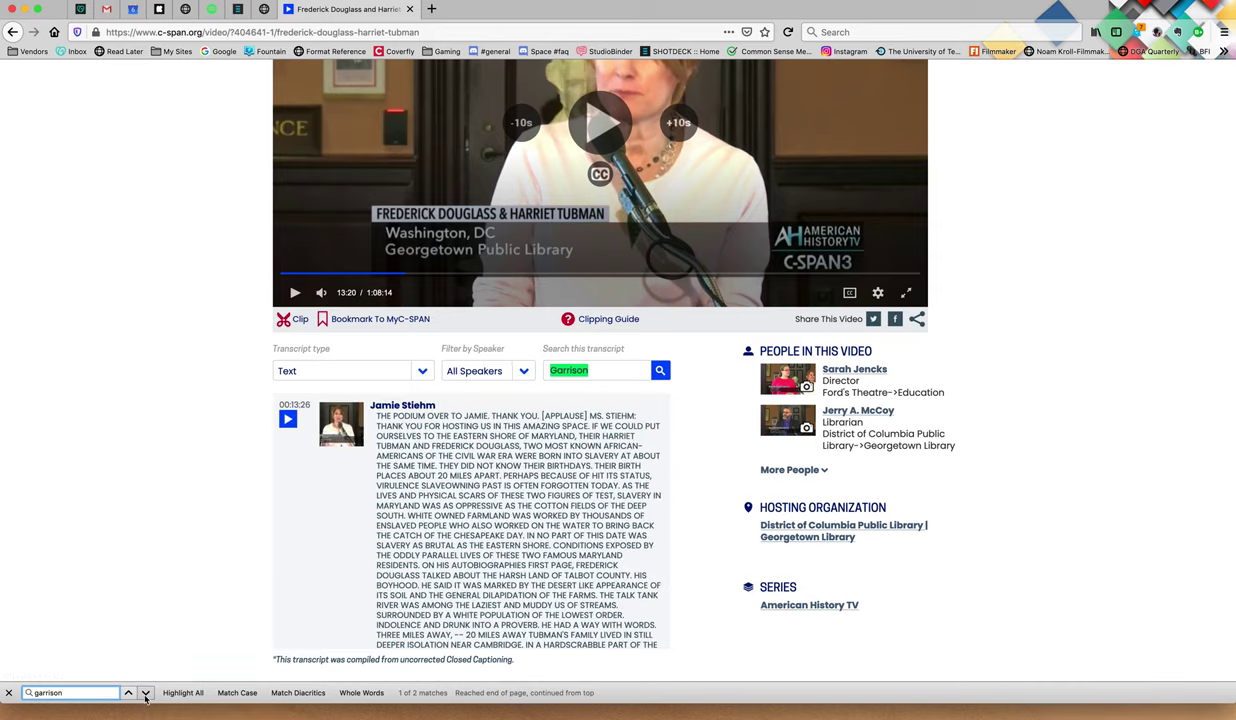
pyautogui.click(146, 694)
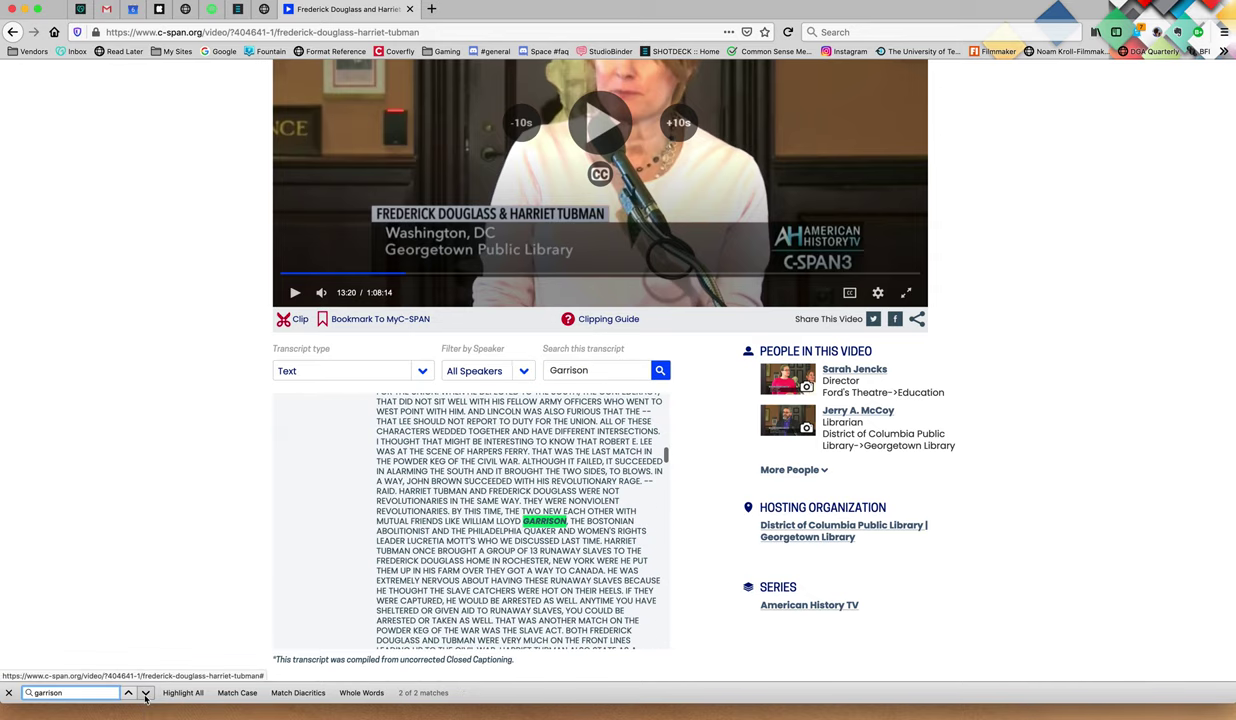
# Step: Clear the transcript search box, then play and pause the video
pyautogui.doubleClick(606, 371)
pyautogui.press('BackSpace')
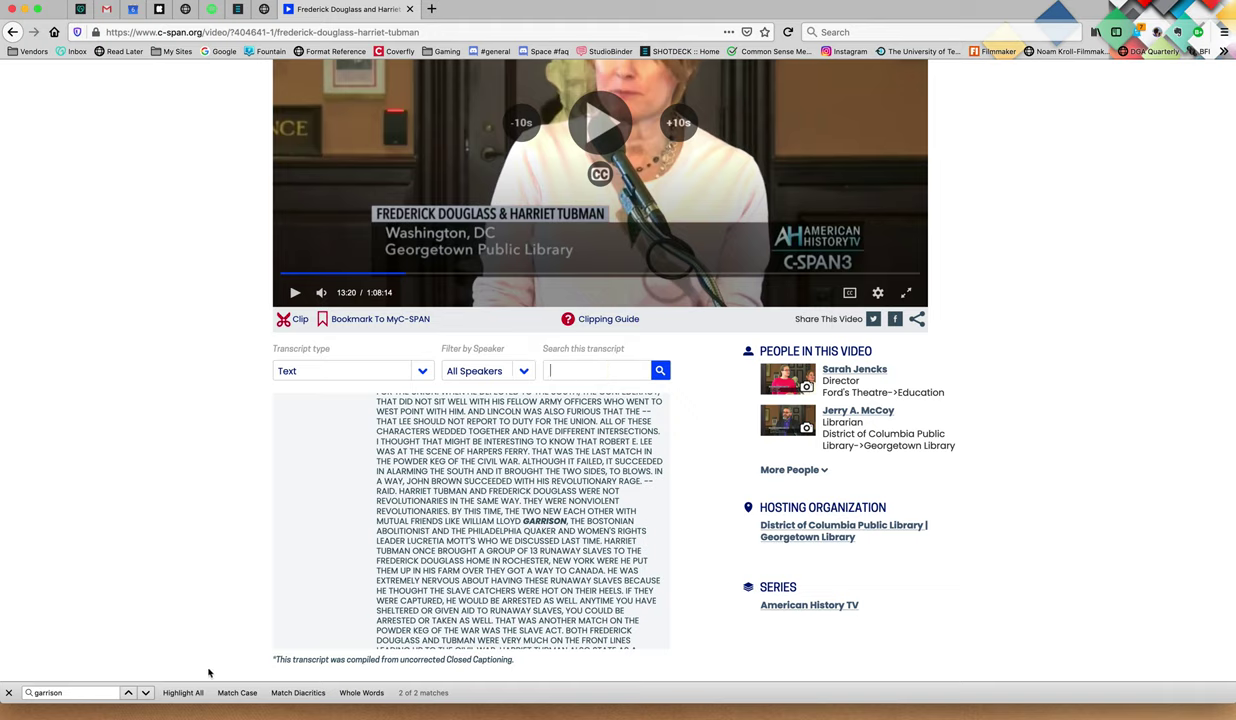
pyautogui.click(287, 632)
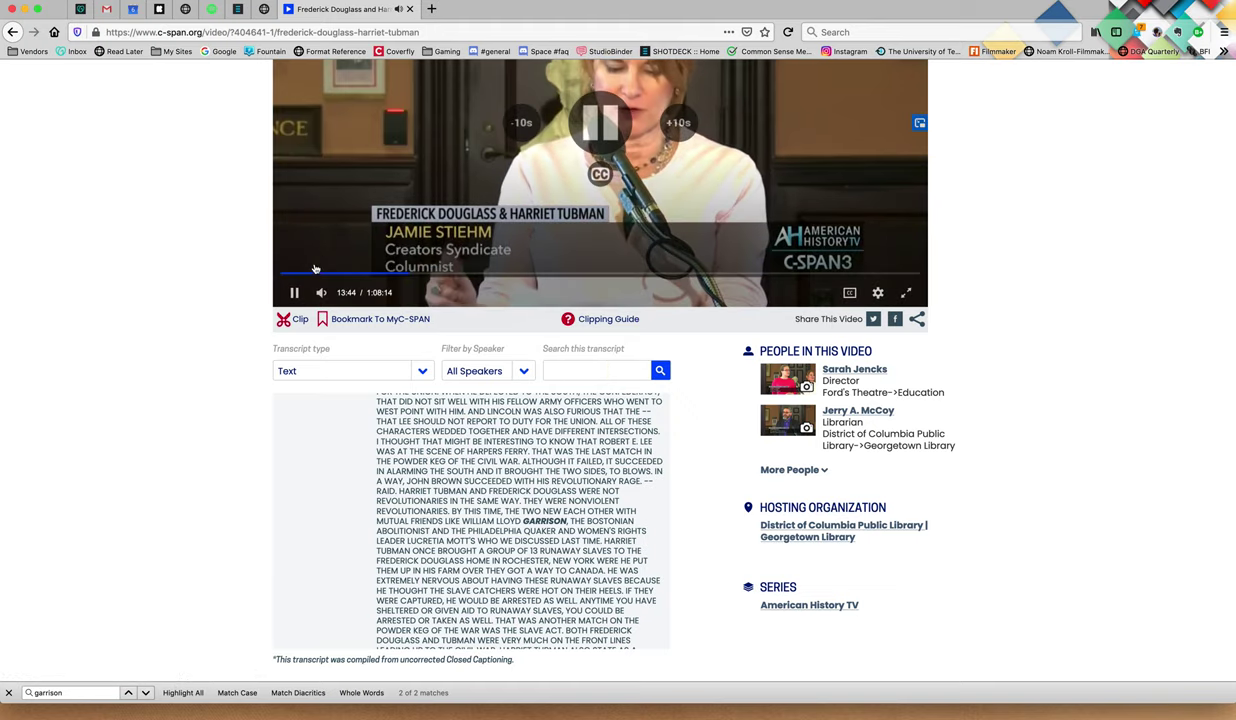
pyautogui.click(294, 292)
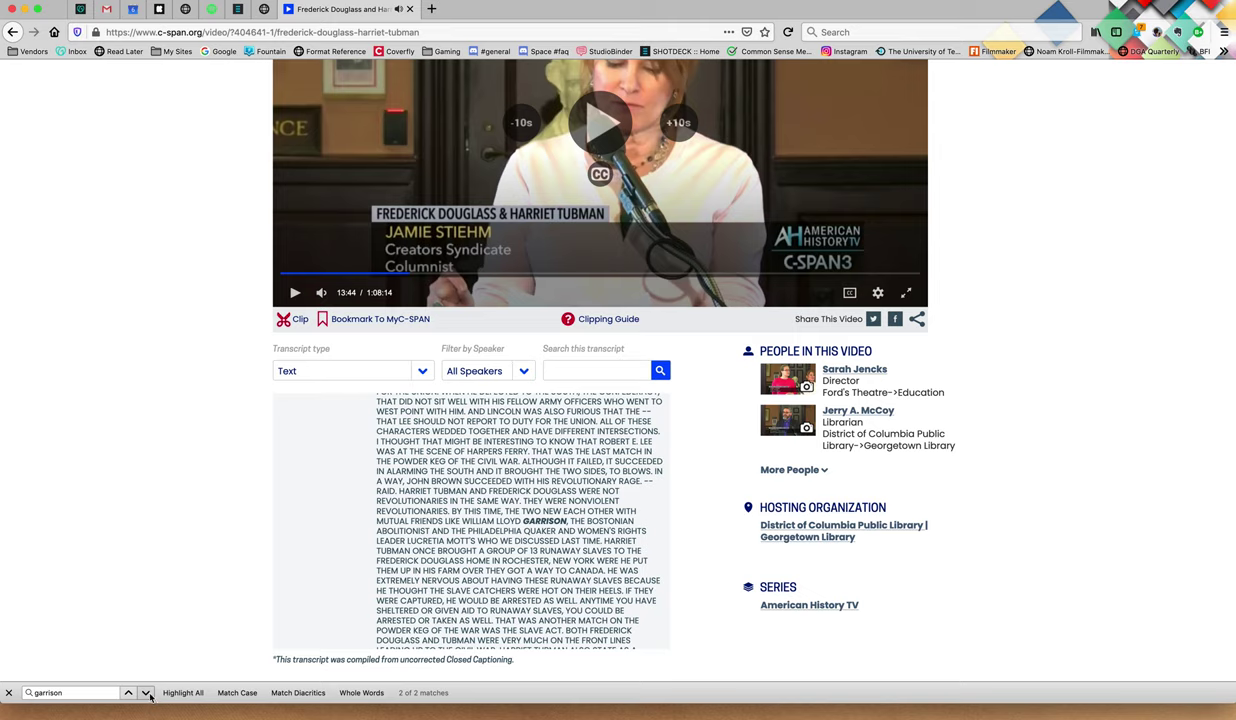
# Step: Bring the single garrison match back into view, then resume and pause the video
pyautogui.click(146, 693)
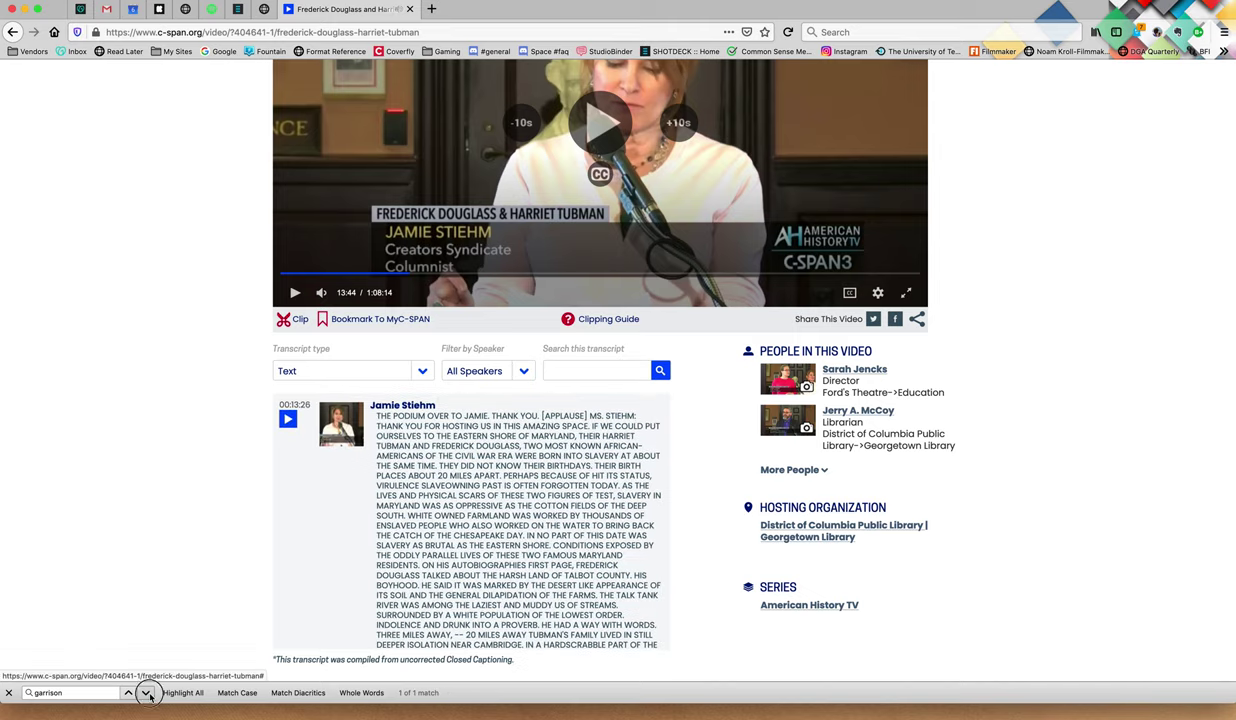
pyautogui.click(146, 693)
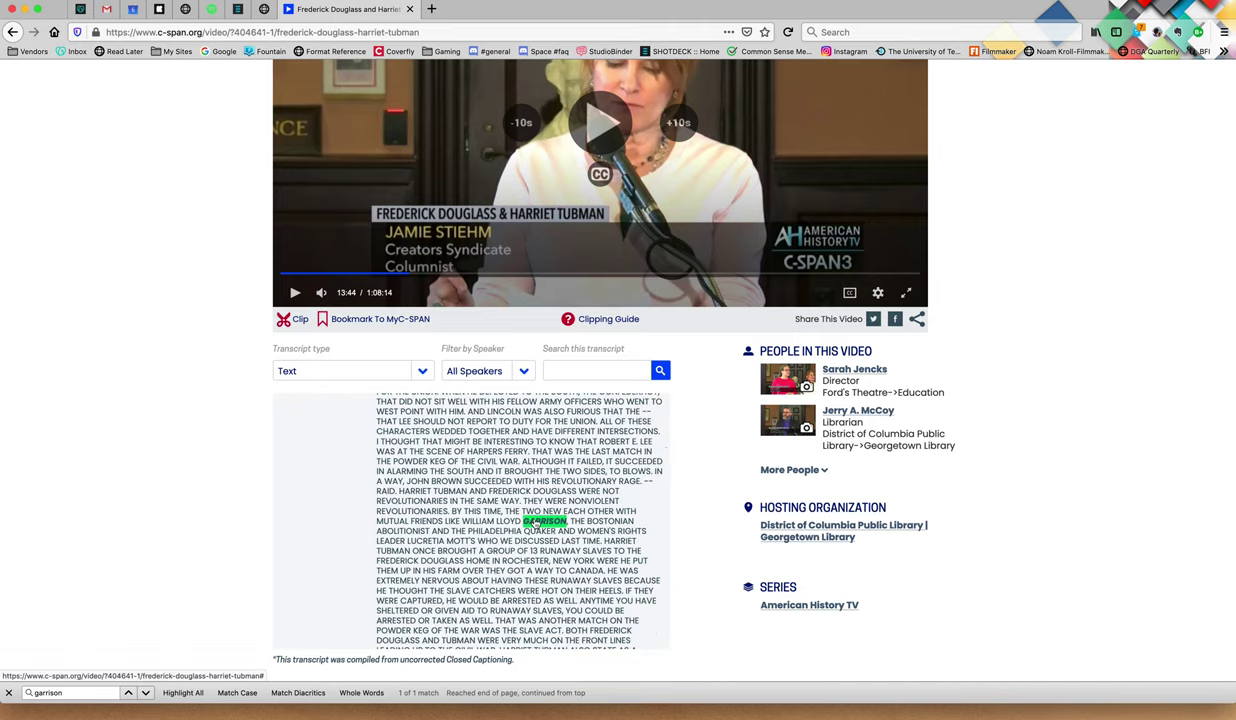
pyautogui.click(443, 290)
pyautogui.press('space')
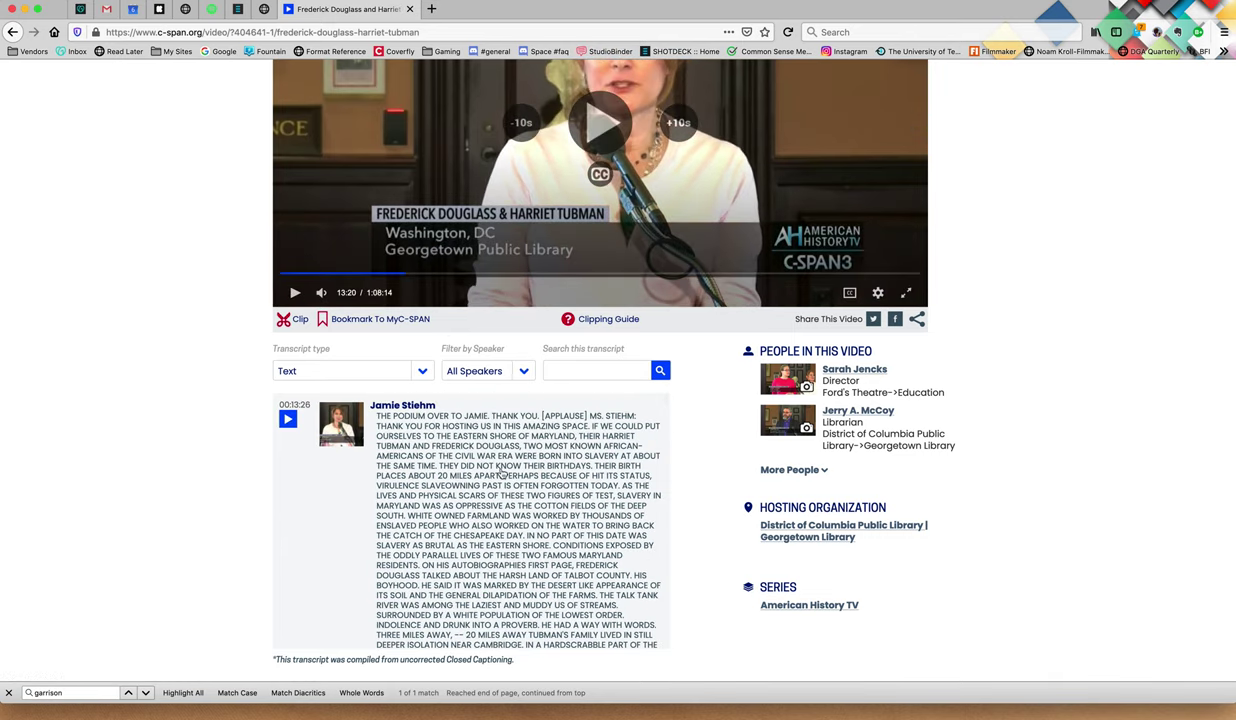
pyautogui.scroll(-10, 490, 486)
pyautogui.scroll(-1, 492, 486)
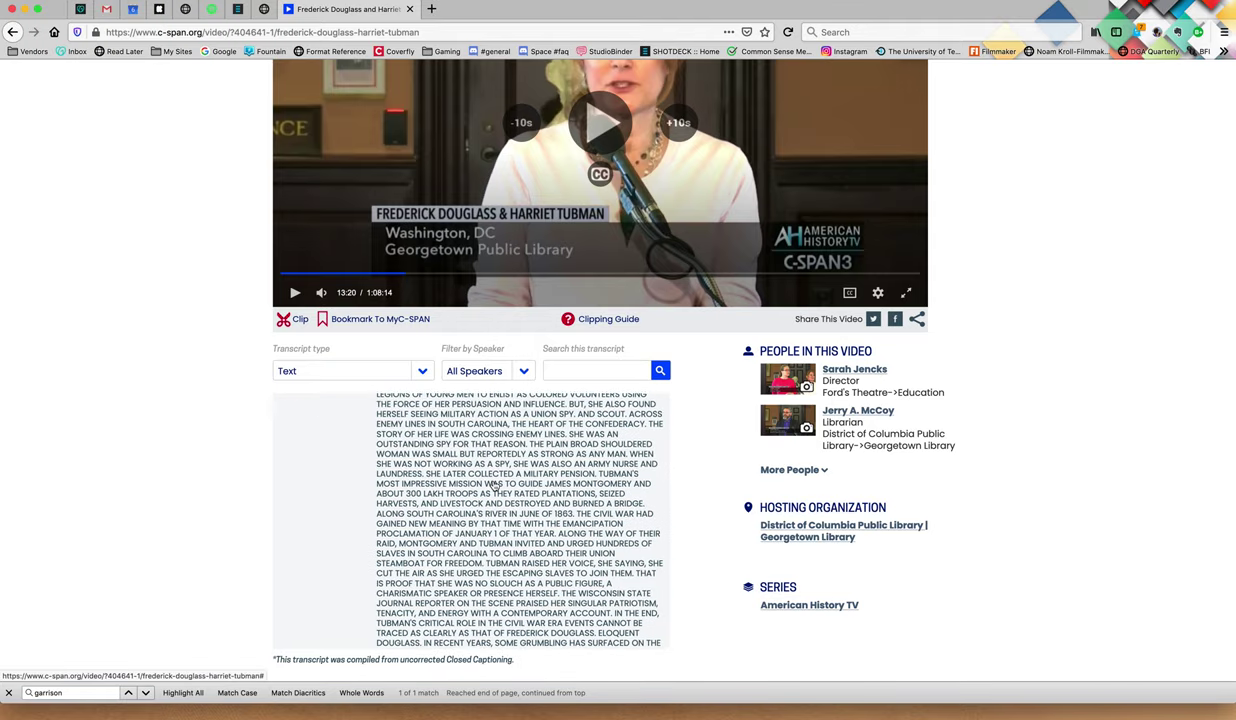
# Step: Search the page for 'slavery' and pause the video
pyautogui.press('super+f')
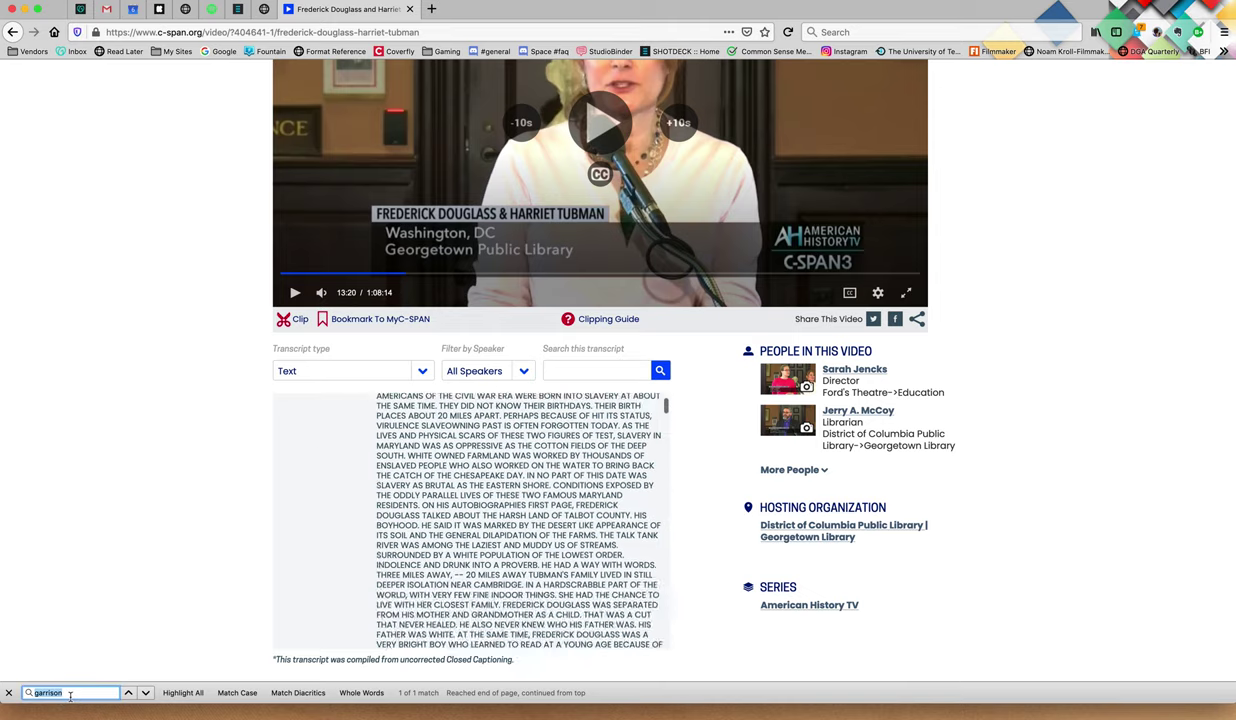
pyautogui.write('slavery')
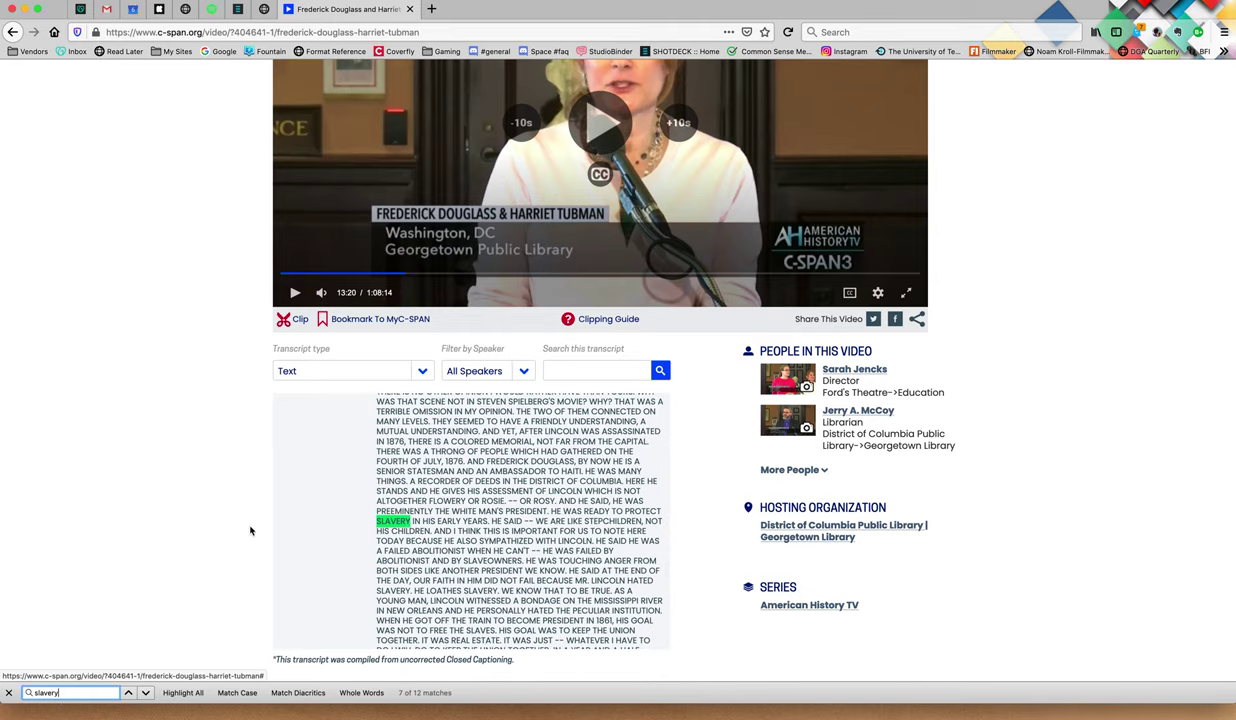
pyautogui.doubleClick(390, 522)
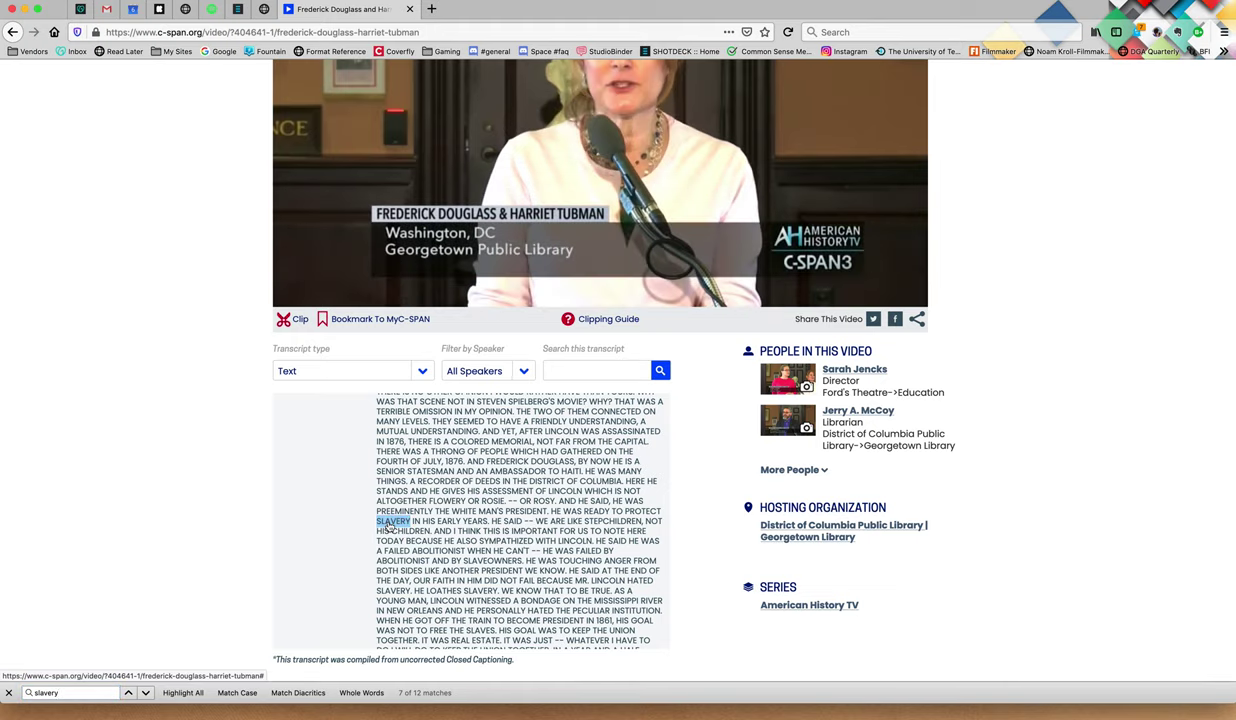
pyautogui.click(294, 293)
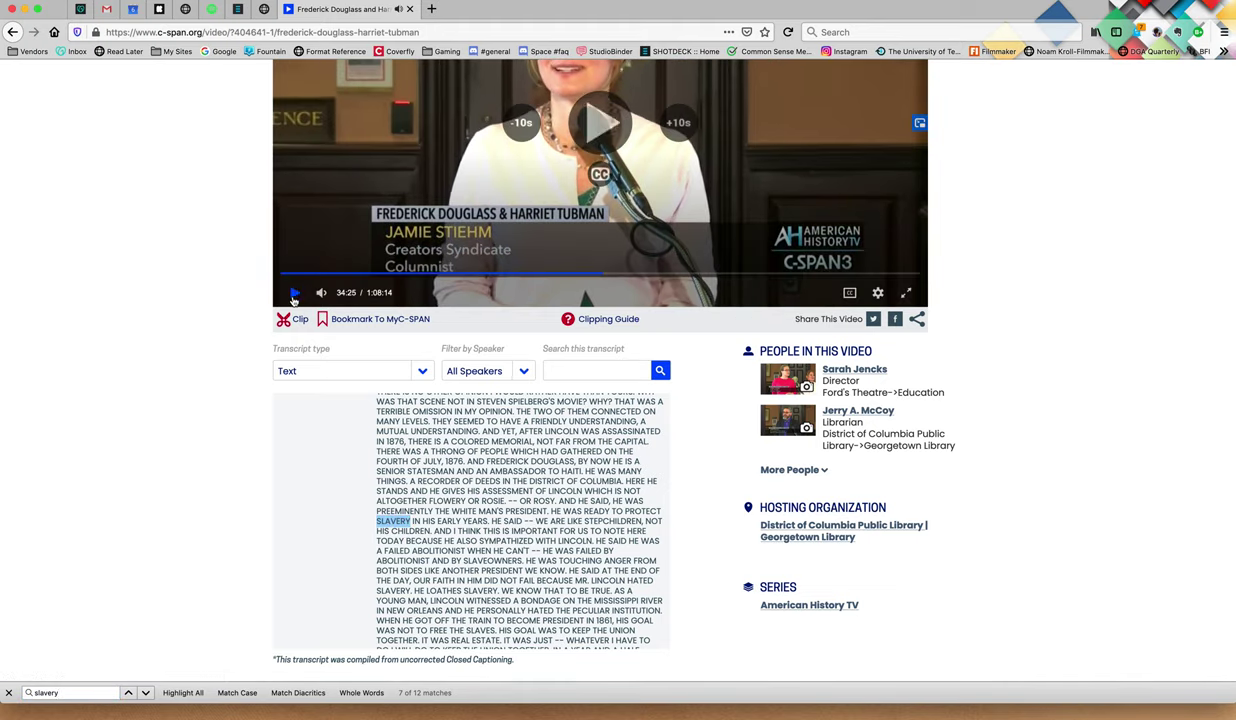
pyautogui.click(599, 275)
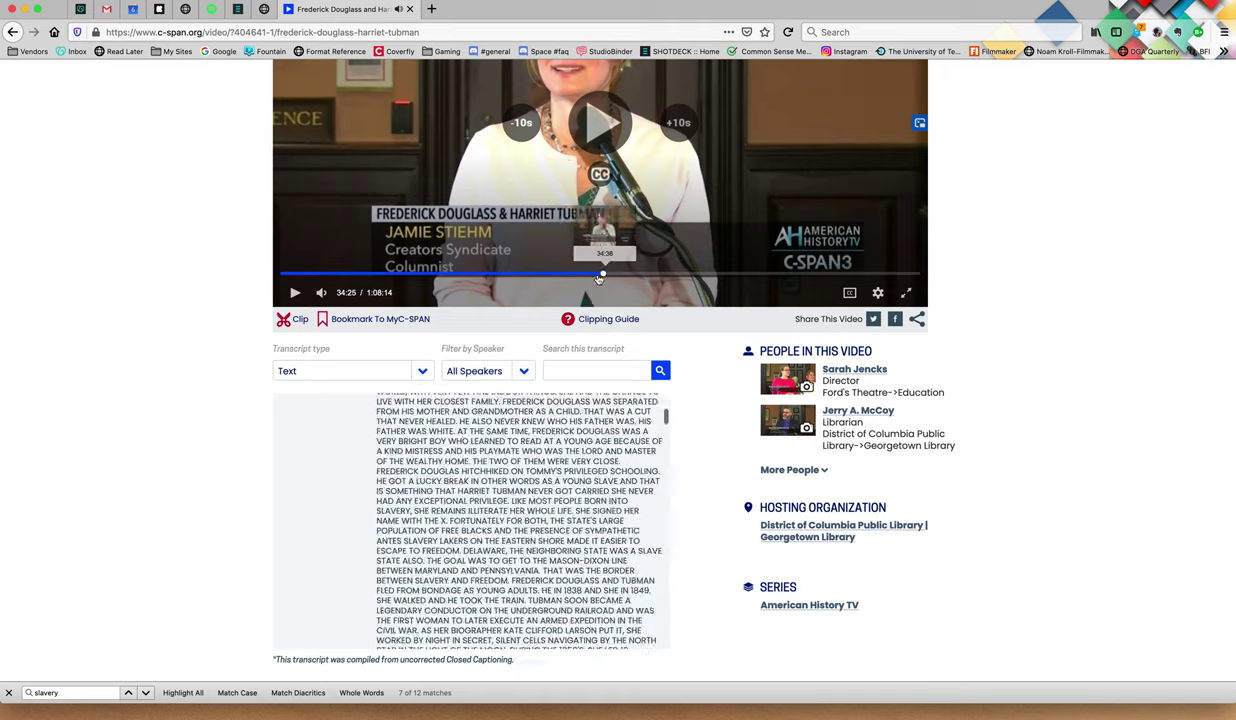
# Step: Step forward and back through the 'slavery' matches until it wraps to 1 of 12
pyautogui.click(146, 694)
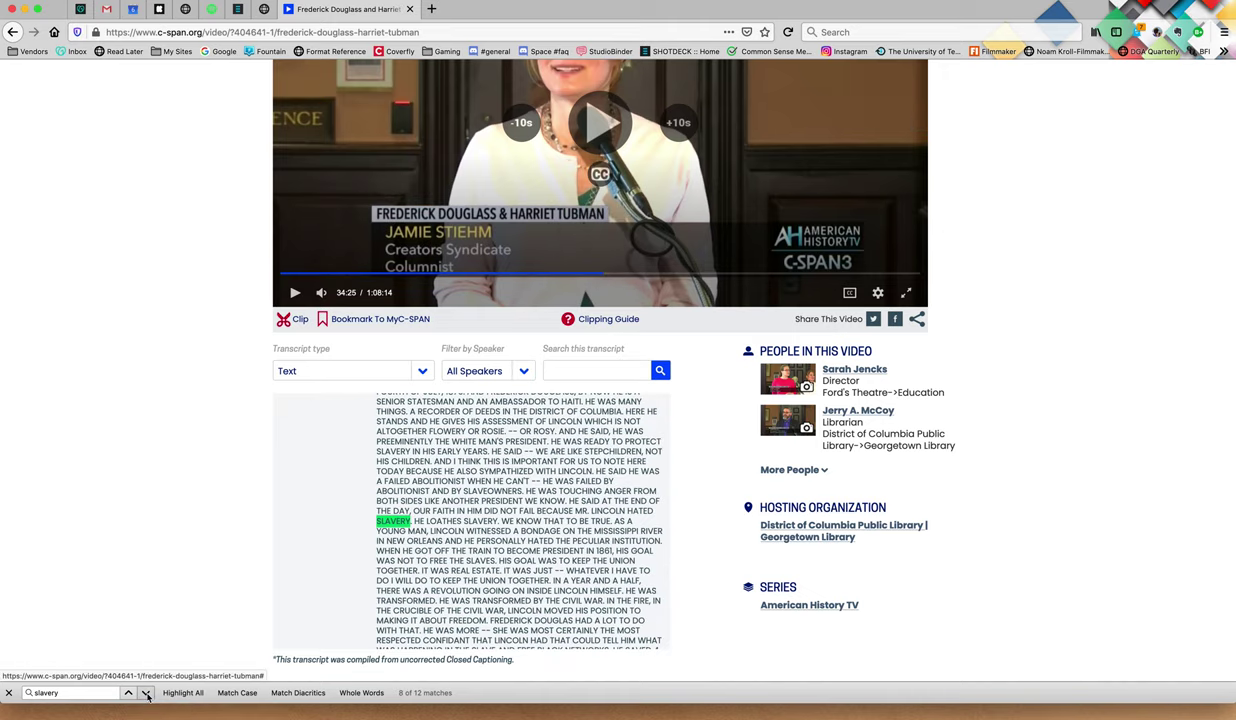
pyautogui.click(146, 694)
pyautogui.click(146, 694)
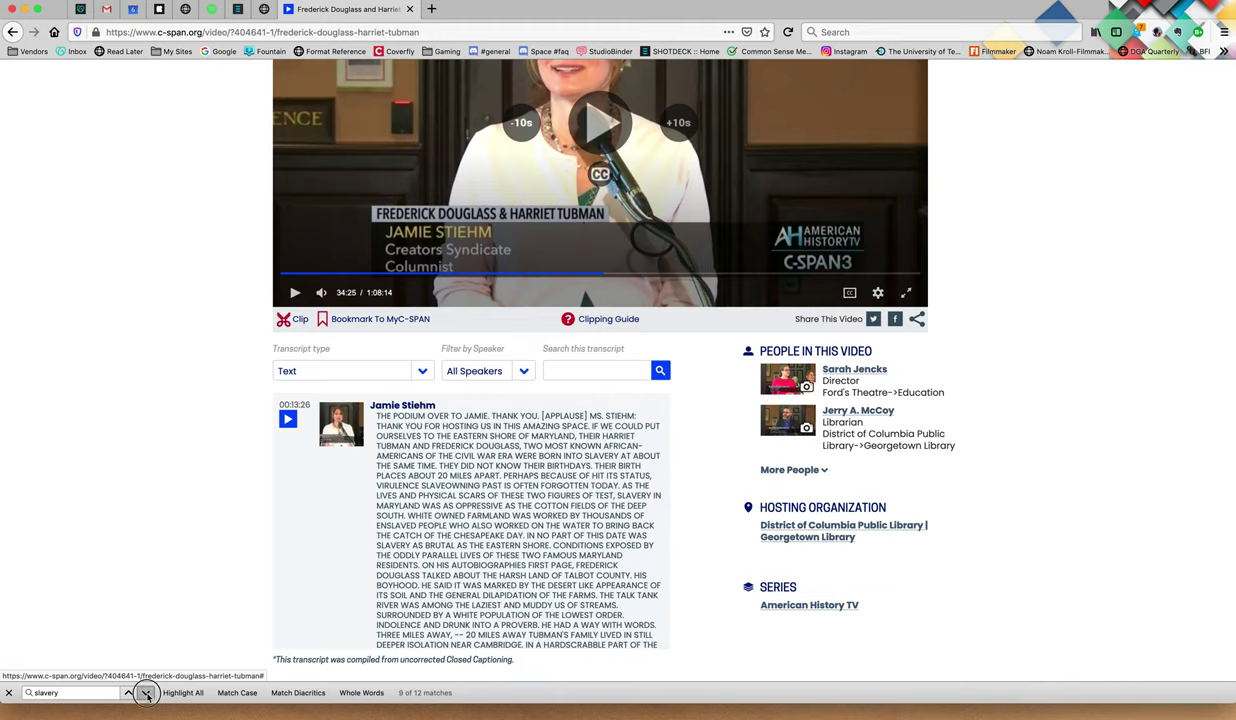
pyautogui.click(146, 694)
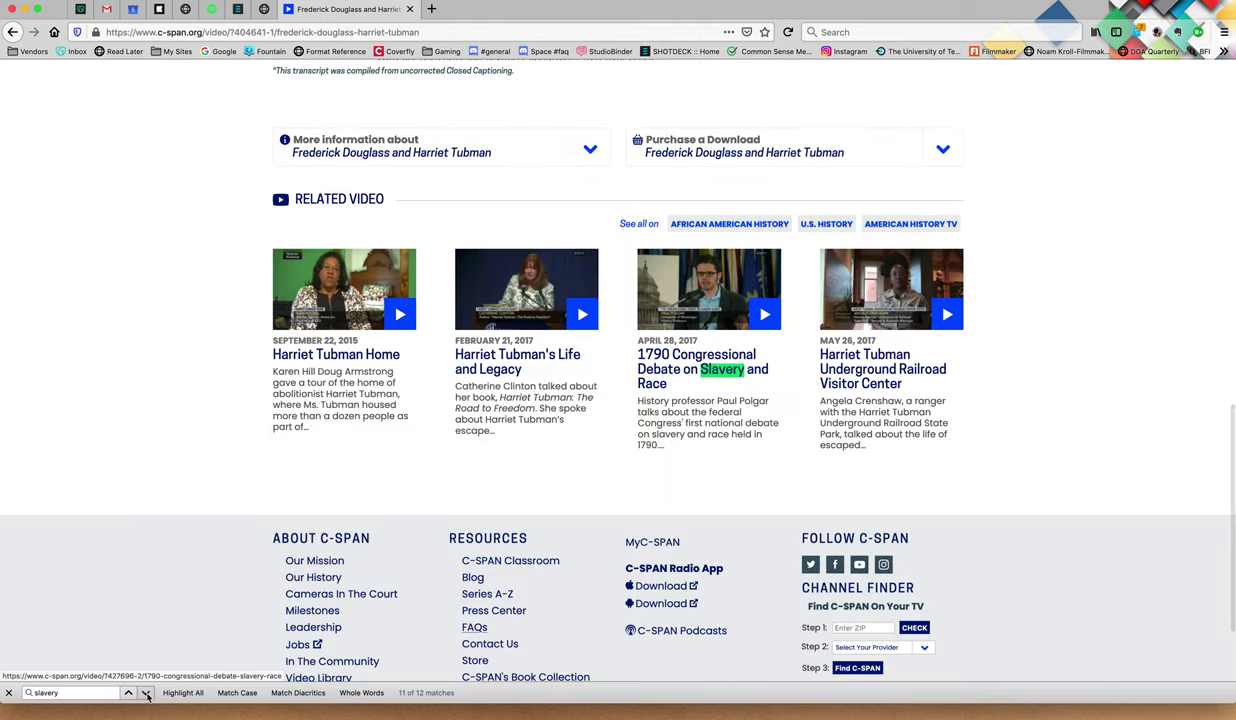
pyautogui.click(129, 693)
pyautogui.click(129, 693)
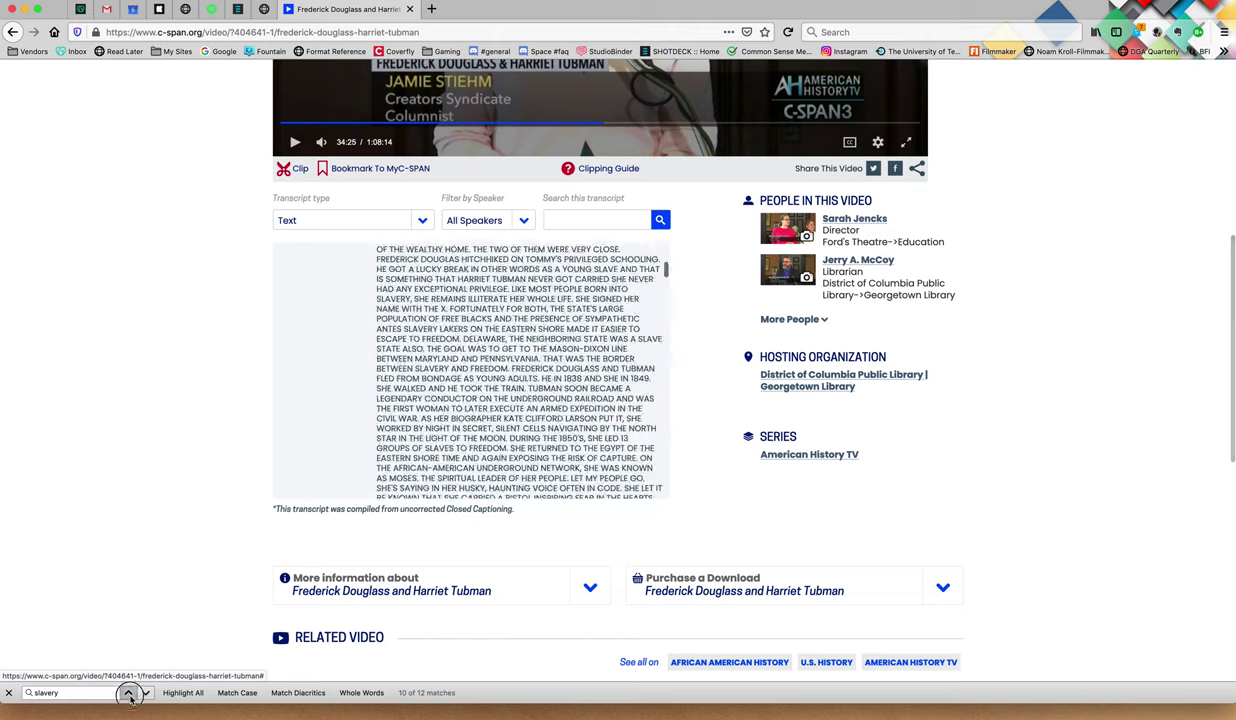
pyautogui.click(129, 693)
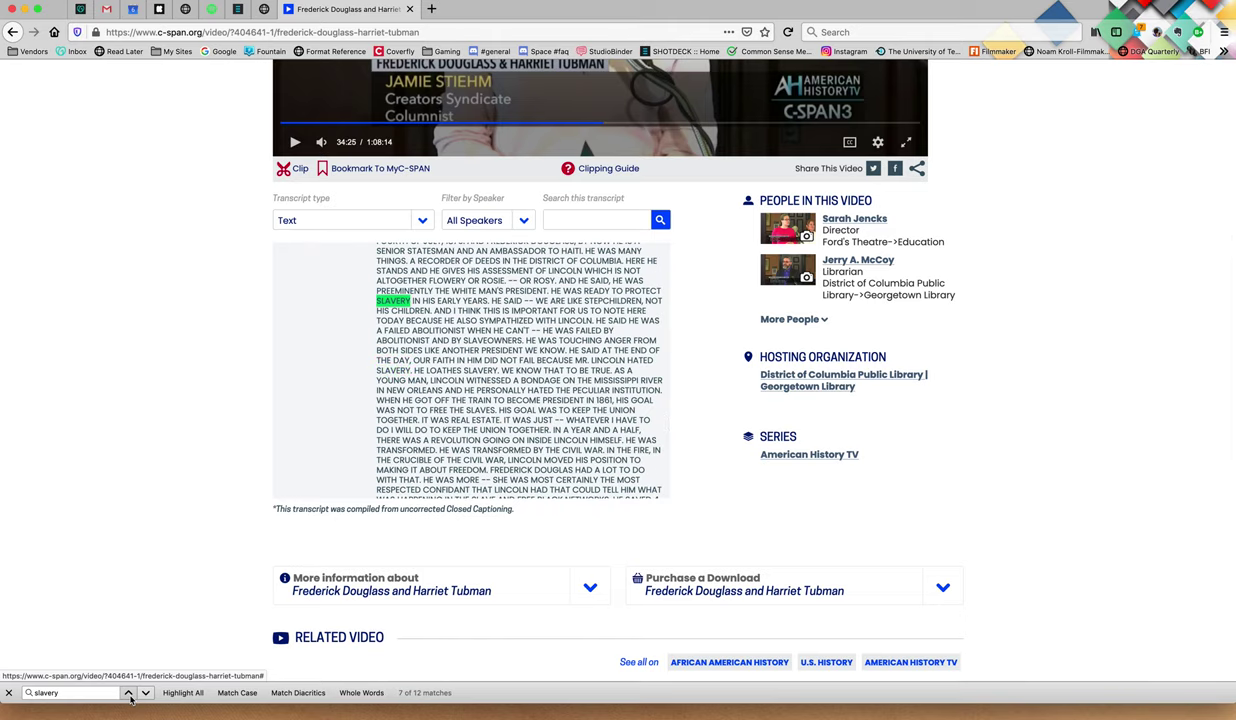
pyautogui.click(129, 693)
pyautogui.click(129, 693)
pyautogui.click(129, 694)
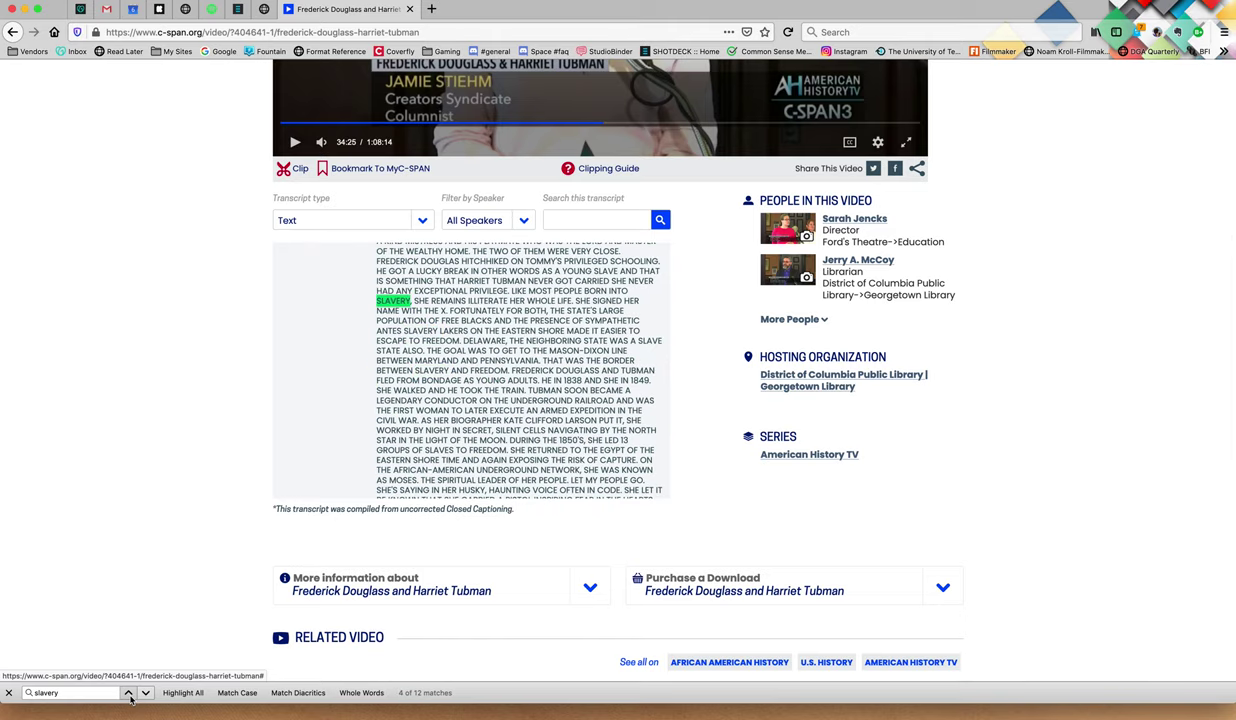
pyautogui.click(129, 694)
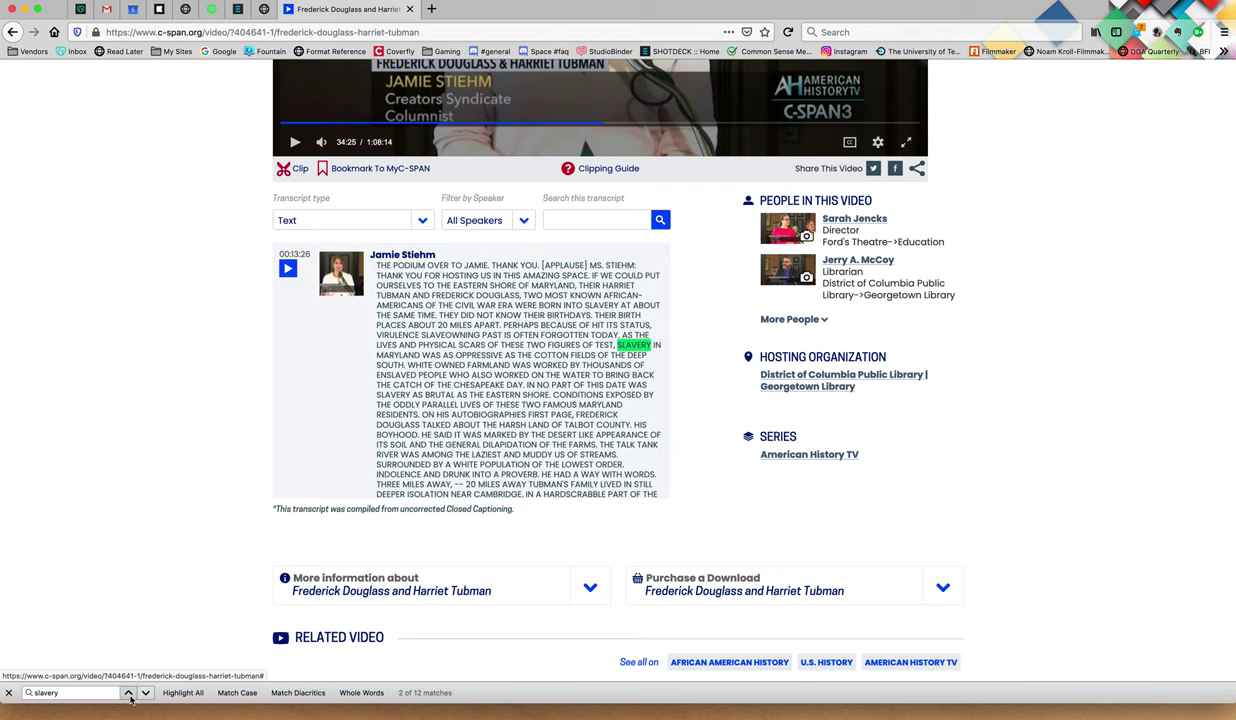
pyautogui.click(129, 694)
pyautogui.click(129, 694)
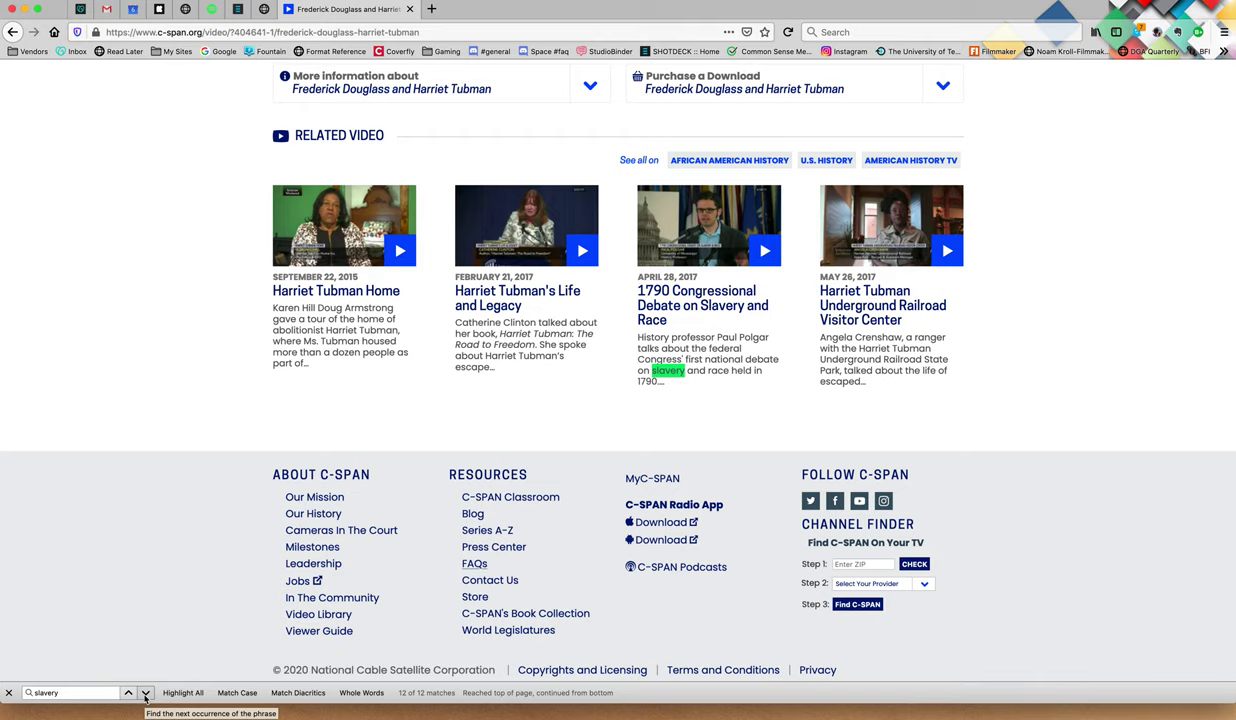
pyautogui.click(145, 694)
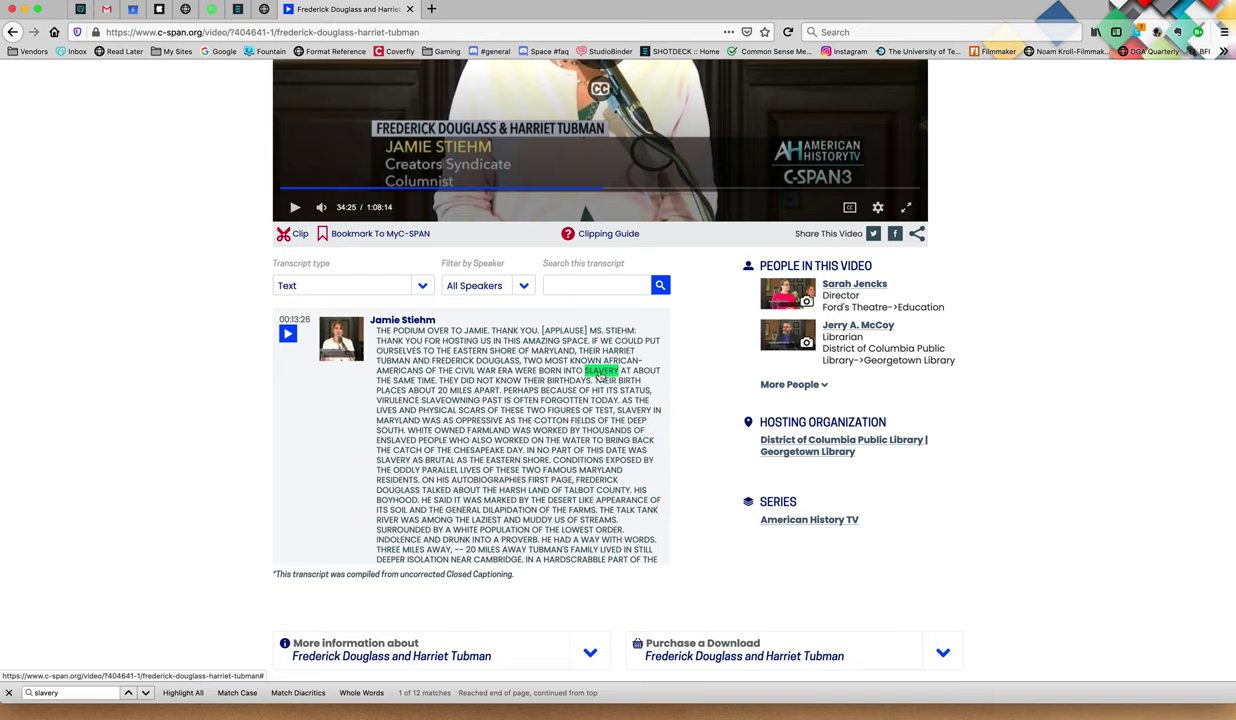
# Step: Play from the slavery passage, pause at 03:33, and scroll through the transcript and back up
pyautogui.click(600, 376)
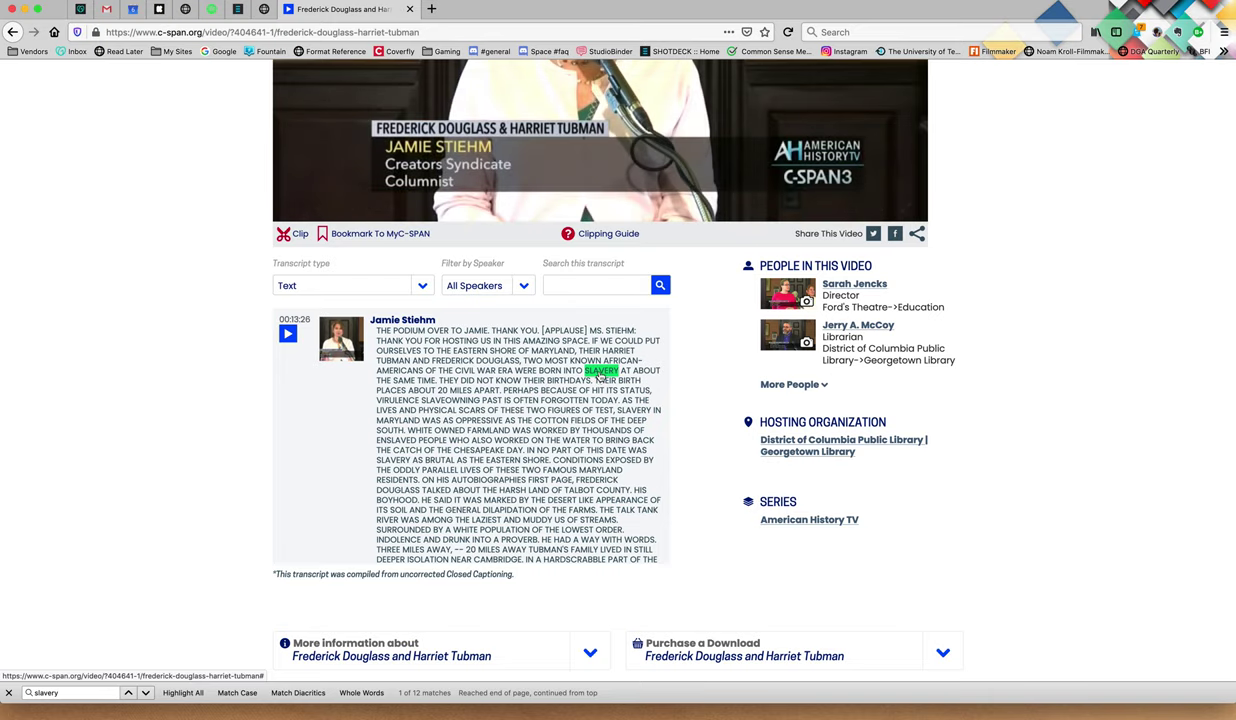
pyautogui.scroll(2, 427, 362)
pyautogui.scroll(2, 427, 362)
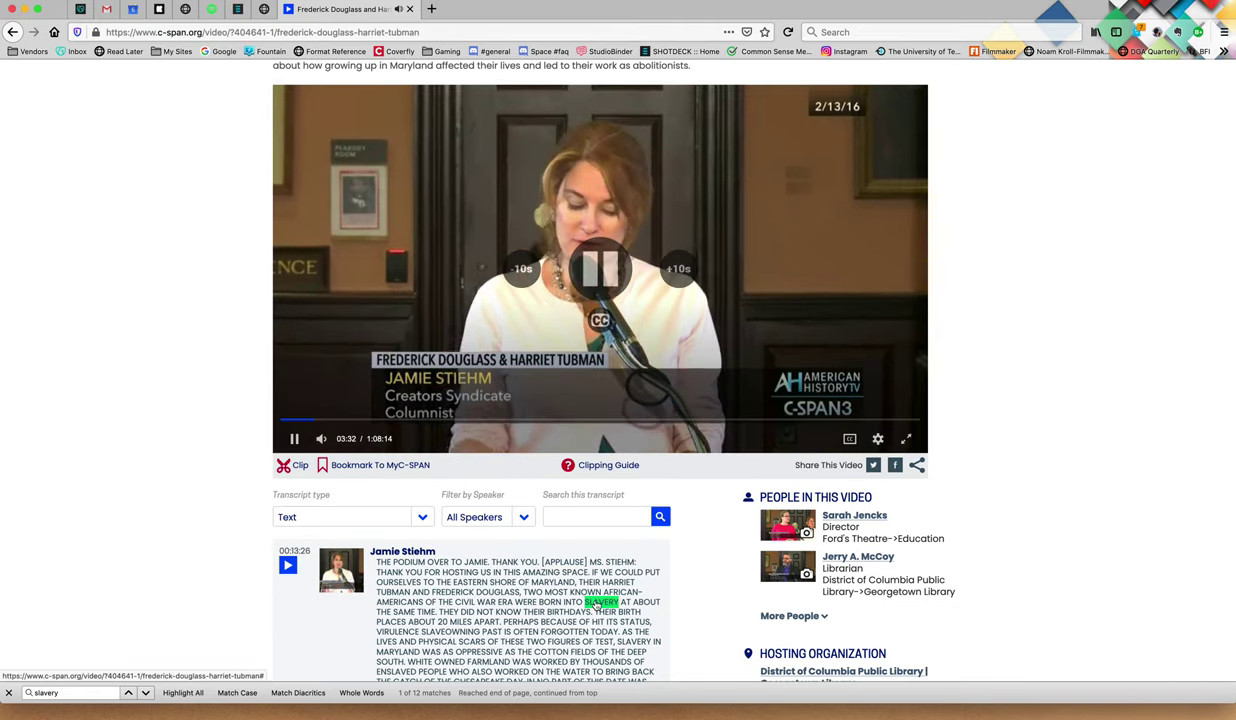
pyautogui.click(294, 439)
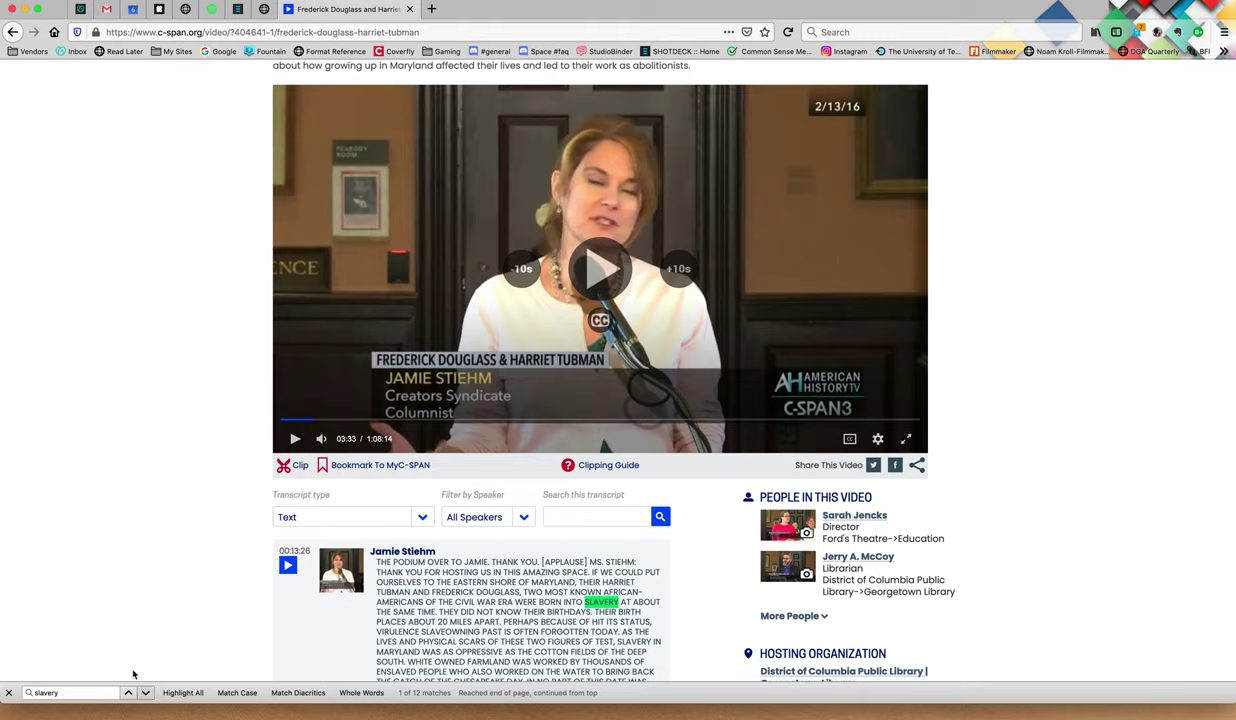
pyautogui.scroll(-2, 422, 608)
pyautogui.scroll(-15, 422, 608)
pyautogui.scroll(-12, 422, 608)
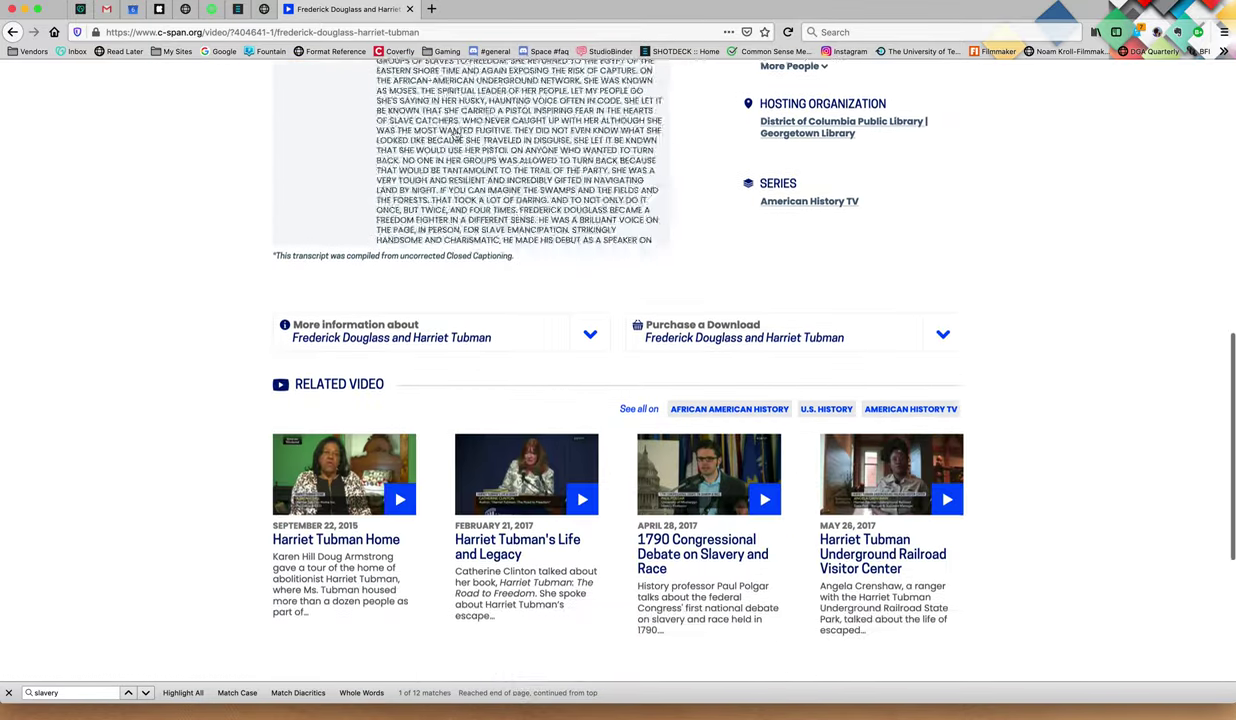
pyautogui.scroll(10, 454, 135)
pyautogui.scroll(10, 478, 296)
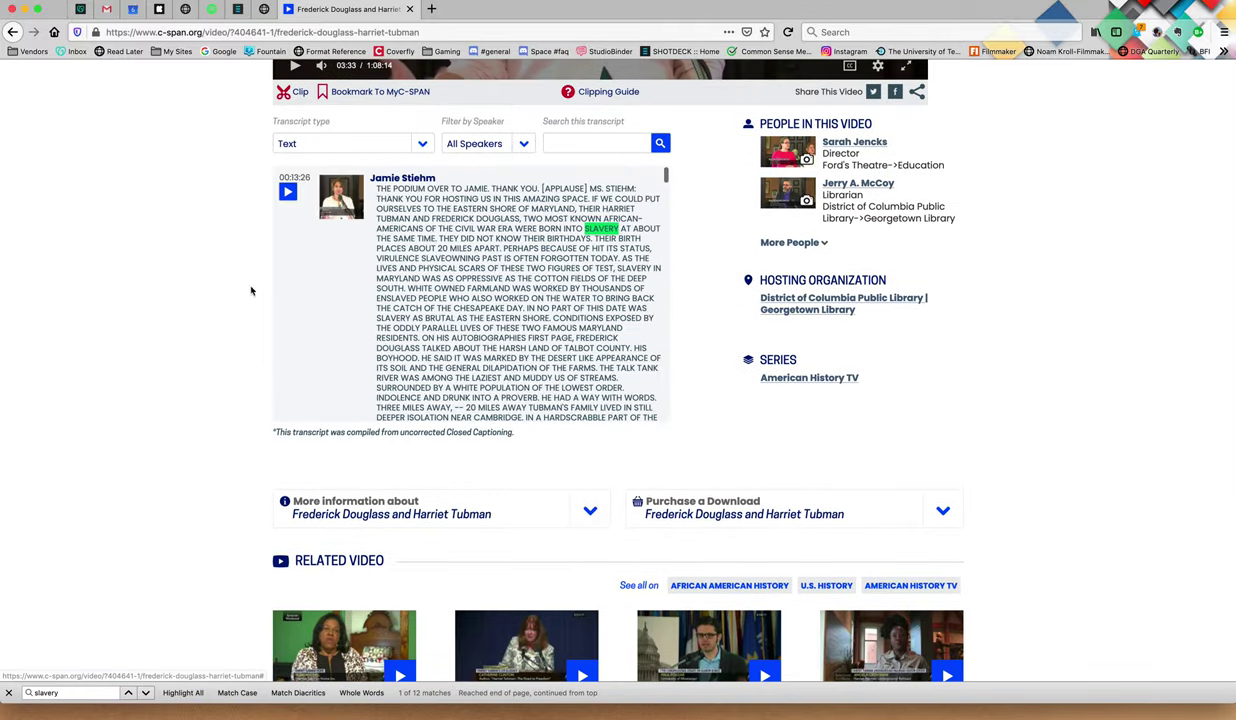
pyautogui.scroll(10, 207, 285)
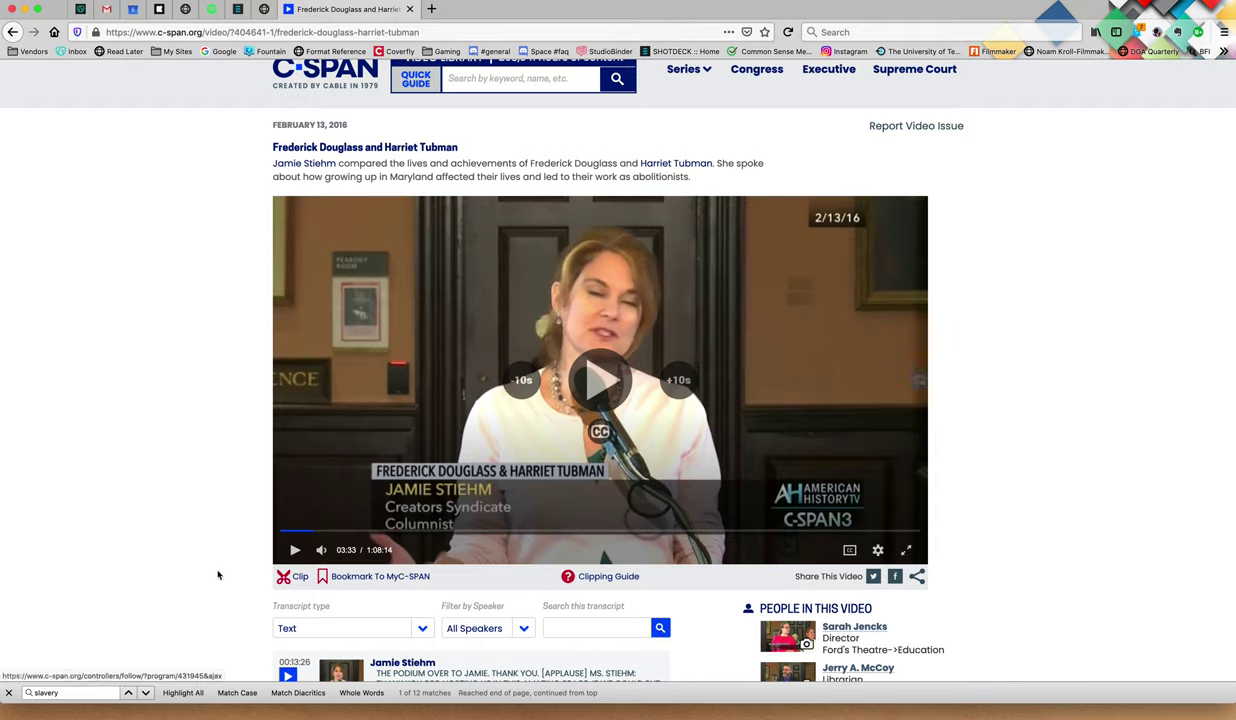
# Step: Start a clip from the video, play it briefly and pause
pyautogui.click(297, 578)
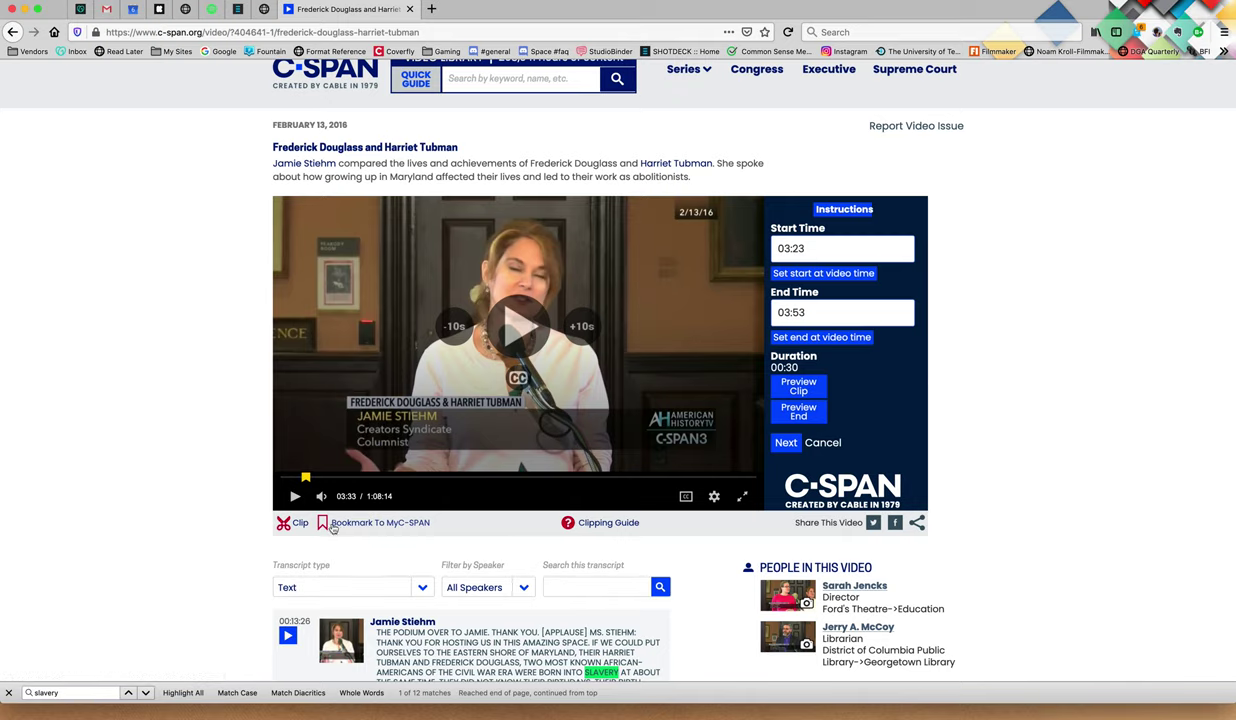
pyautogui.moveTo(321, 495)
pyautogui.click(295, 499)
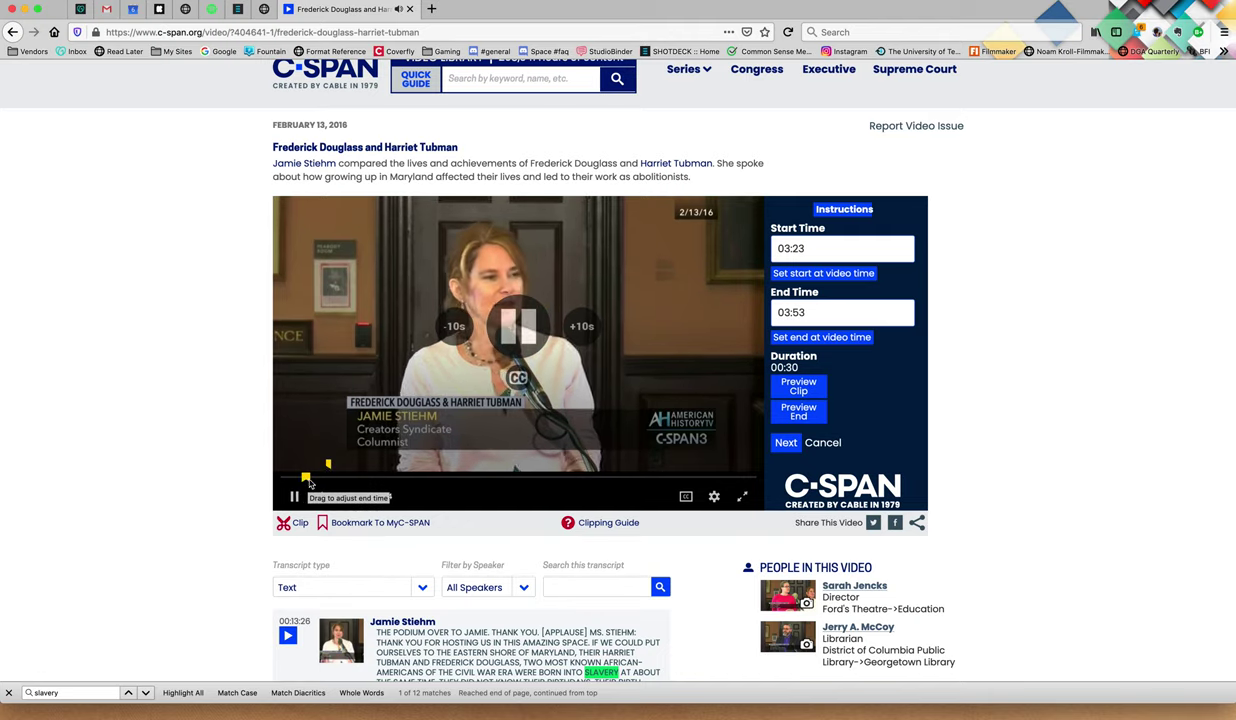
pyautogui.click(295, 496)
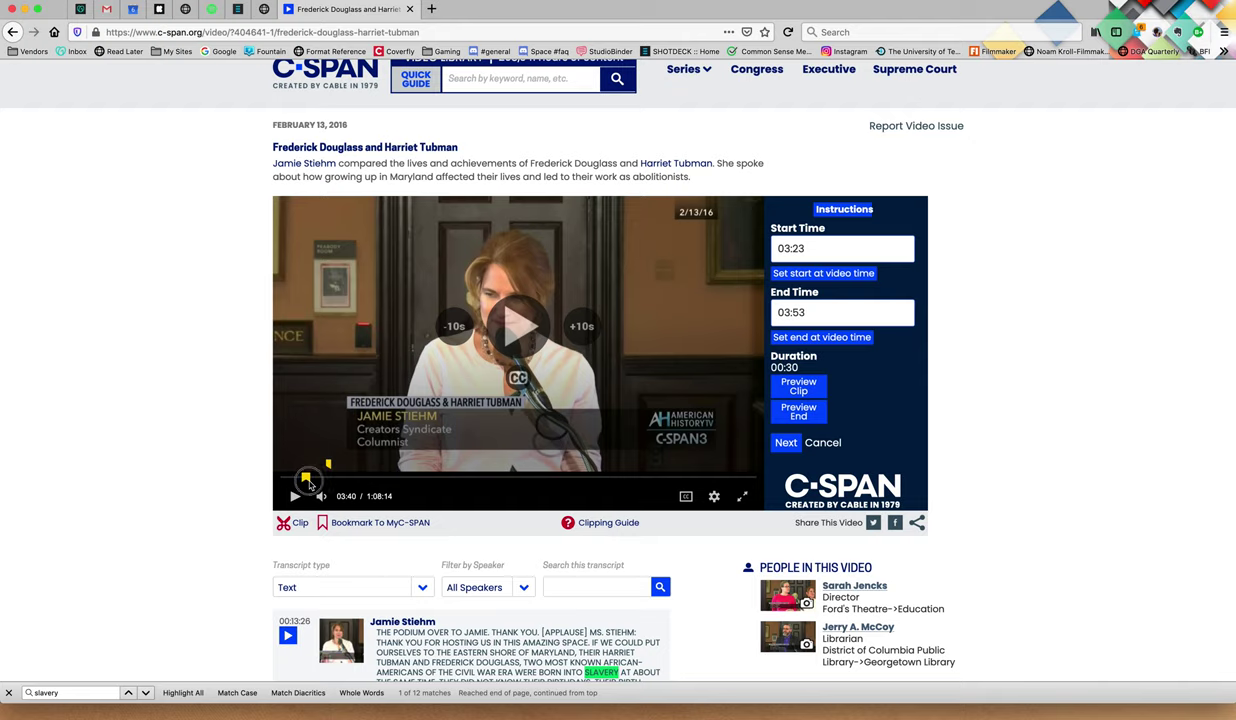
# Step: Trim the clip end to 04:23 for a one-minute 03:23–04:23 clip, then preview and pause
pyautogui.moveTo(310, 484); pyautogui.dragTo(314, 486)
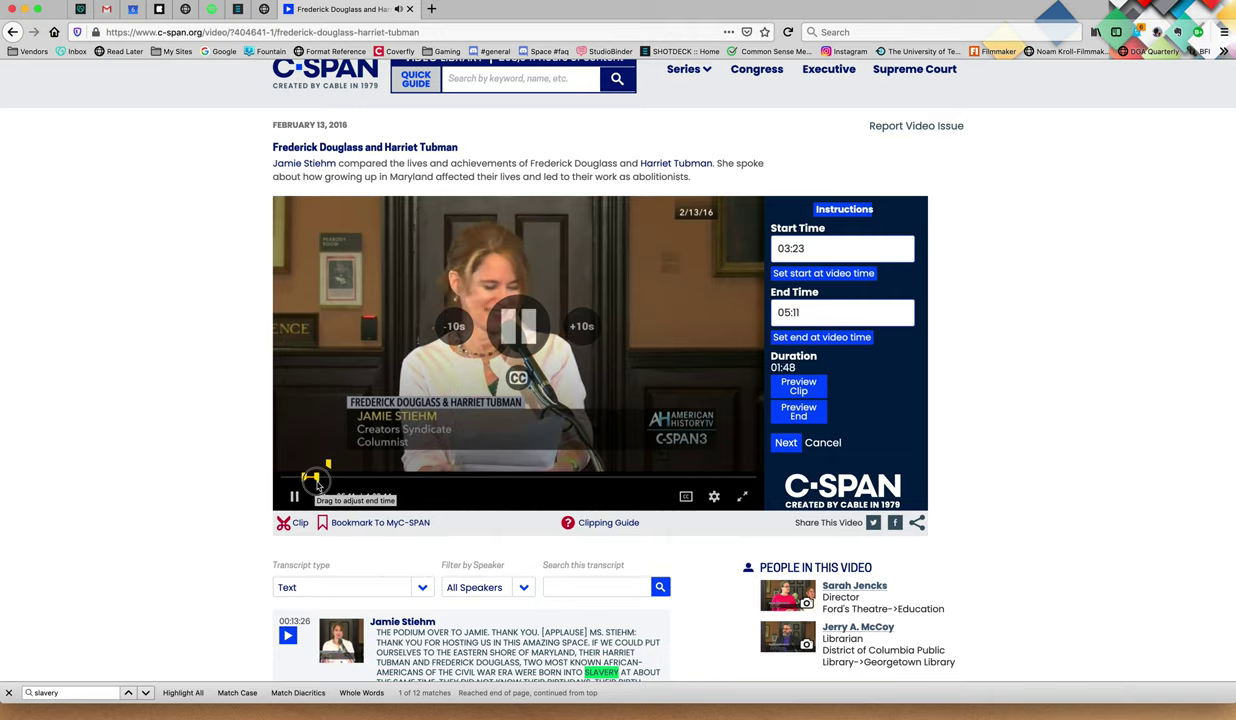
pyautogui.click(775, 339)
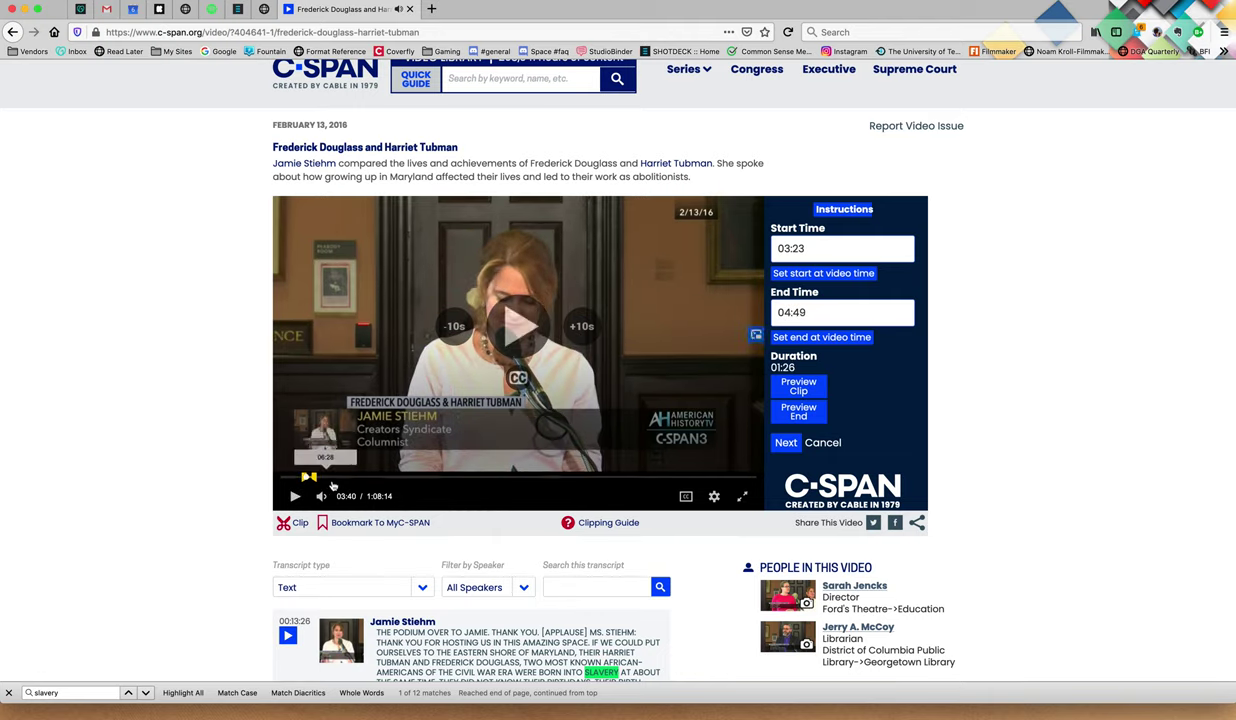
pyautogui.click(313, 481)
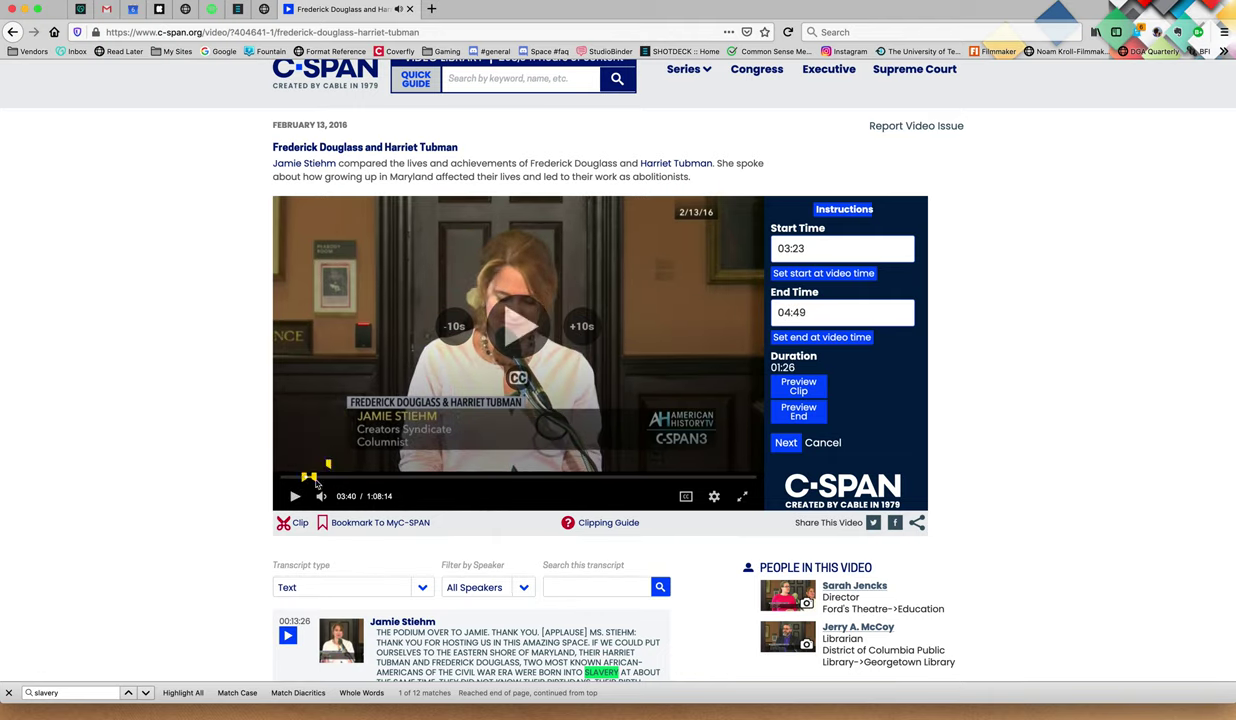
pyautogui.moveTo(313, 481); pyautogui.dragTo(315, 483)
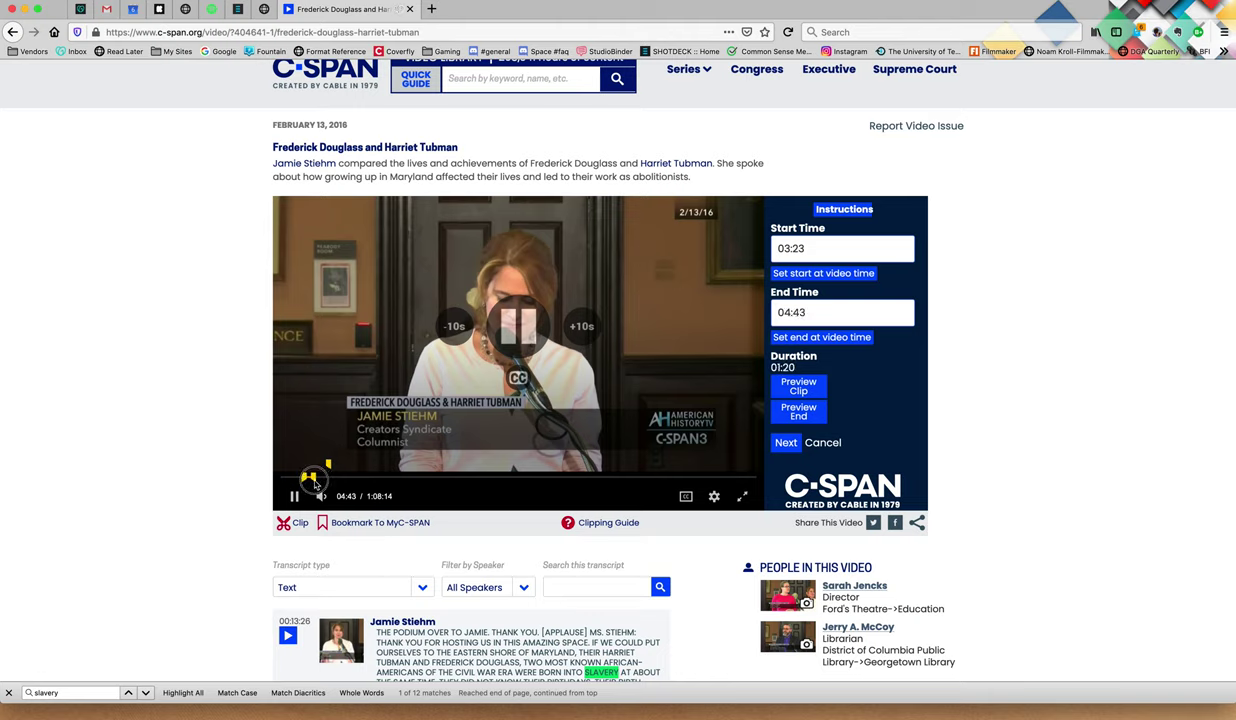
pyautogui.click(306, 482)
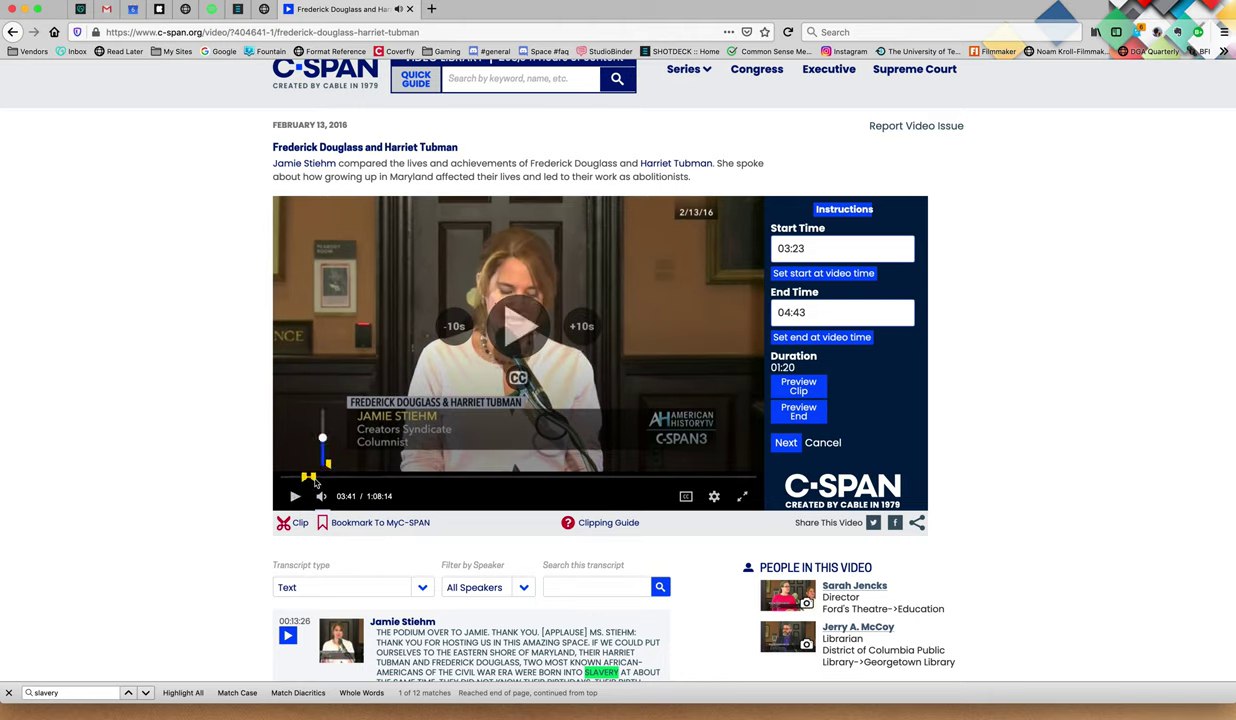
pyautogui.moveTo(313, 483); pyautogui.dragTo(311, 484)
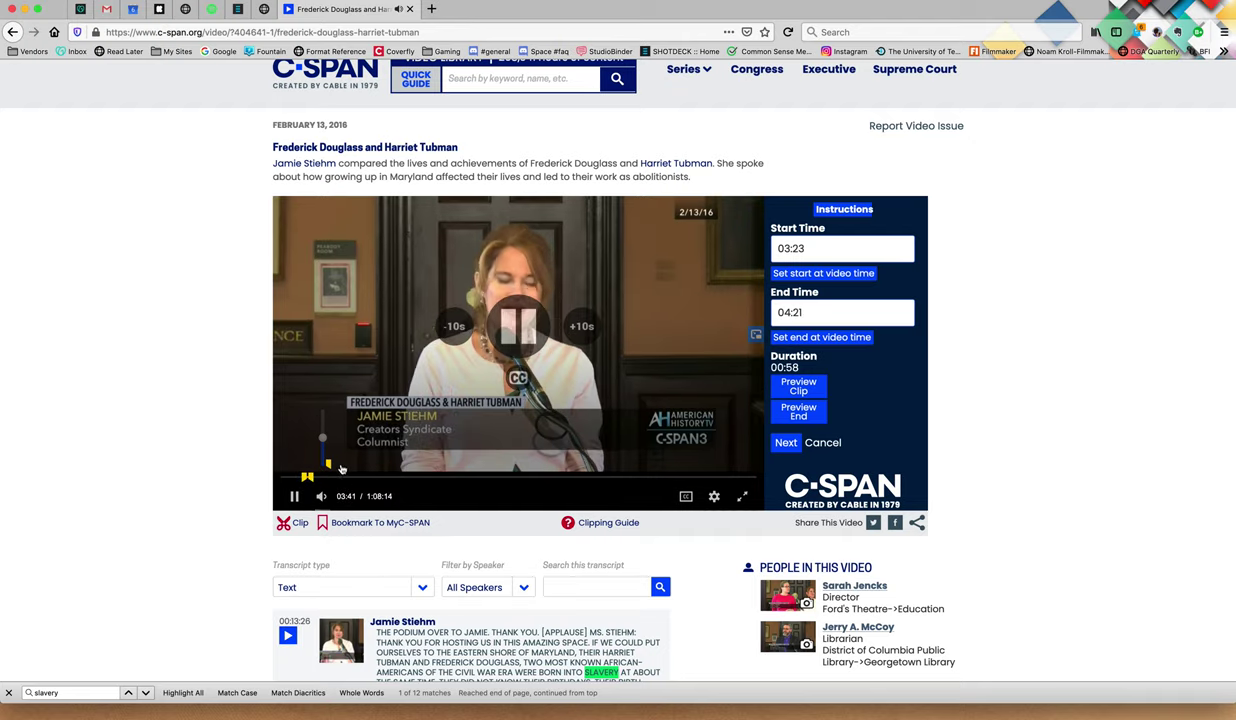
pyautogui.click(808, 312)
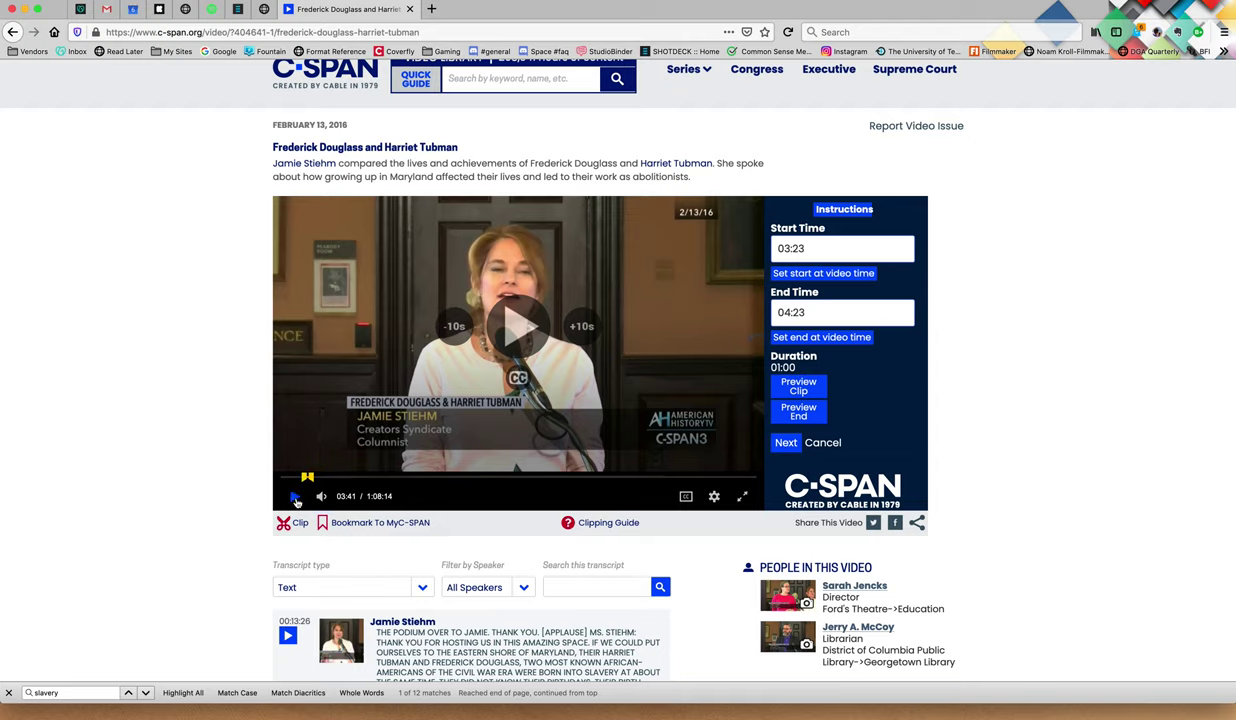
pyautogui.click(797, 390)
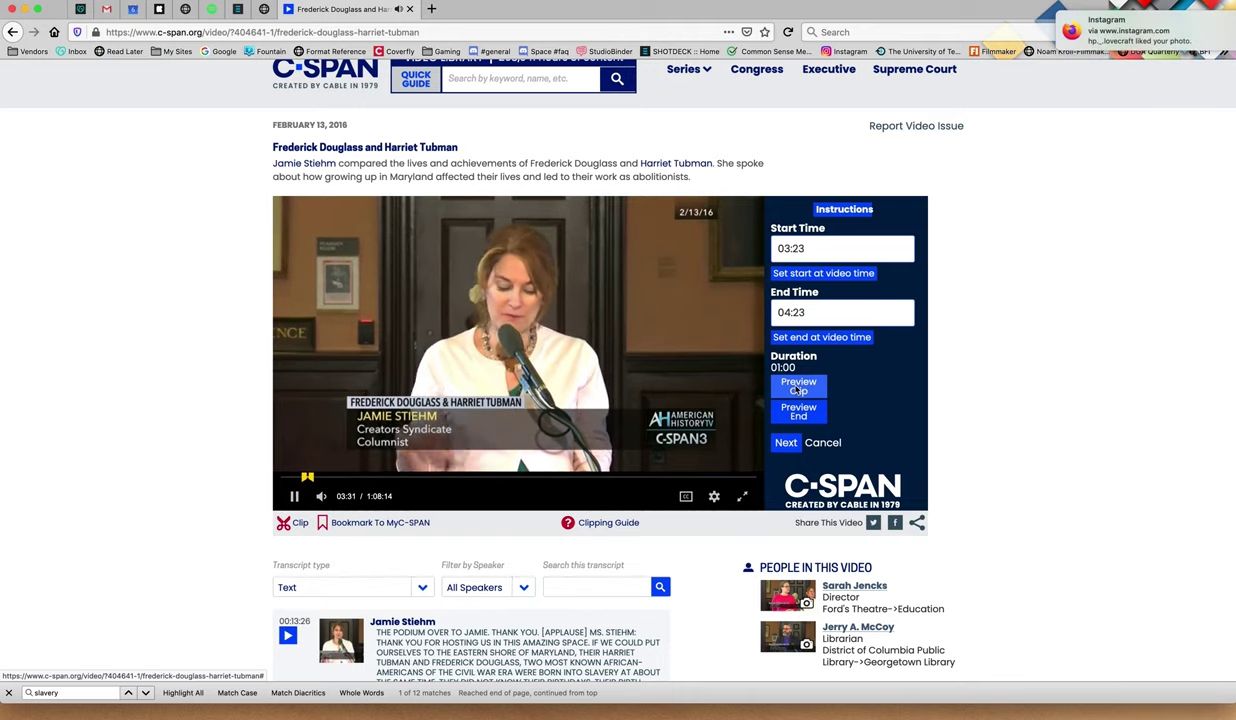
pyautogui.click(295, 497)
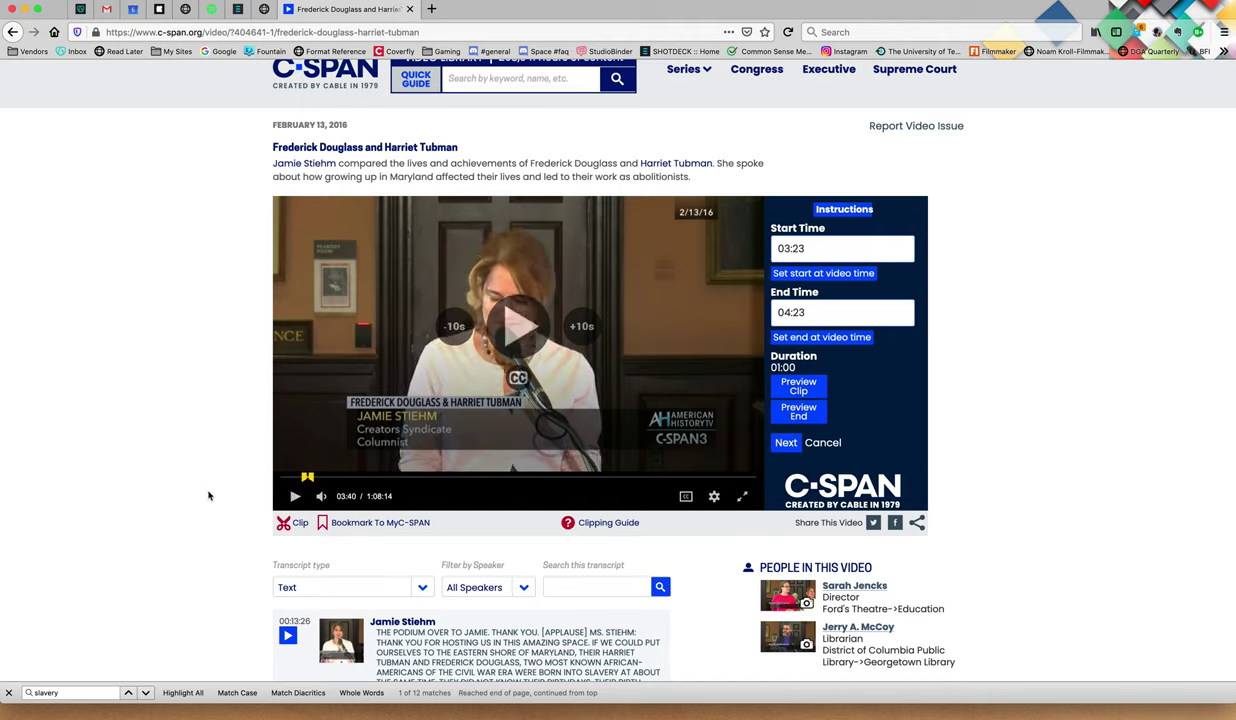
# Step: Title the clip 'Douglass and Tubman Born' with description 'Douglass and Tubman are born at roughly the same time.'
pyautogui.click(786, 444)
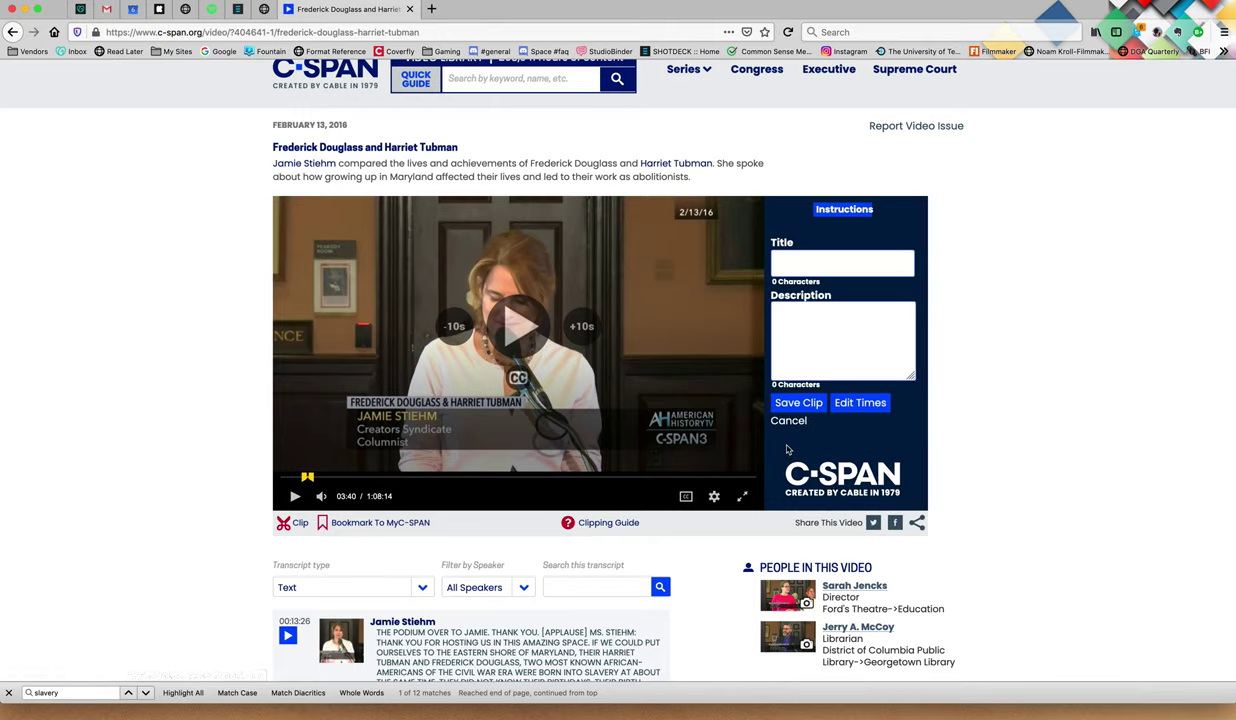
pyautogui.click(869, 264)
pyautogui.write('Douglass and Tubman B')
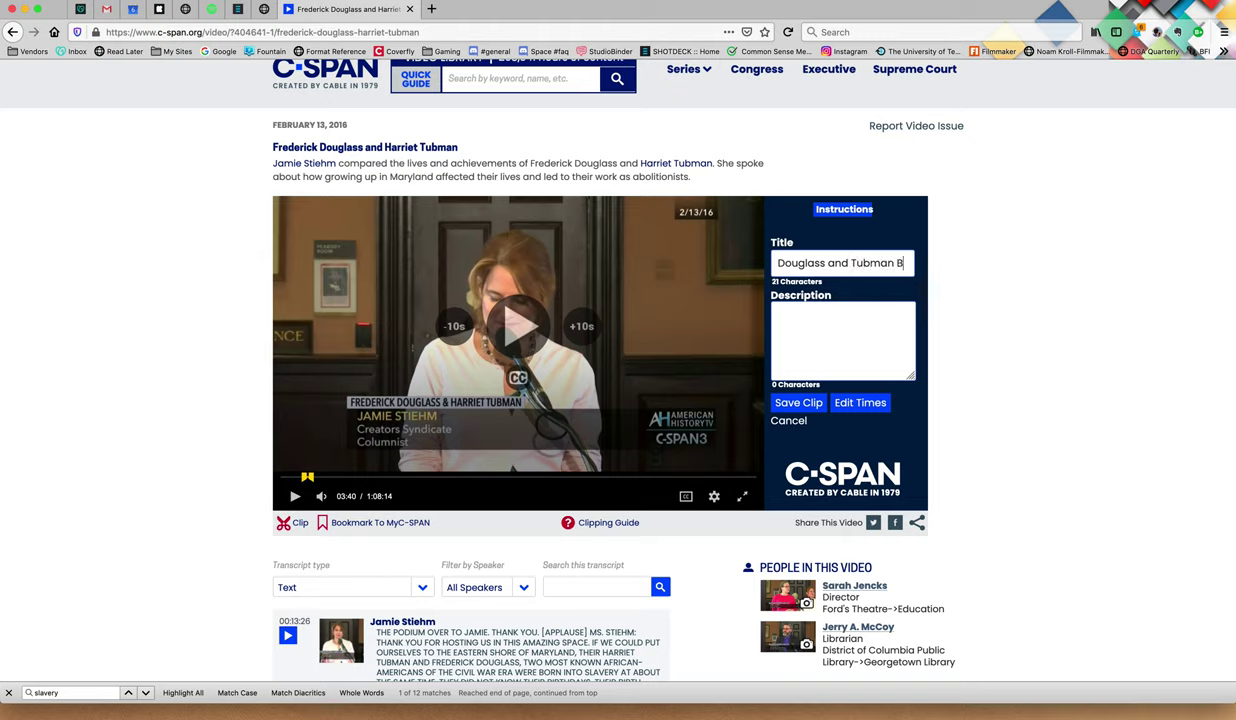
pyautogui.write('orn')
pyautogui.click(872, 322)
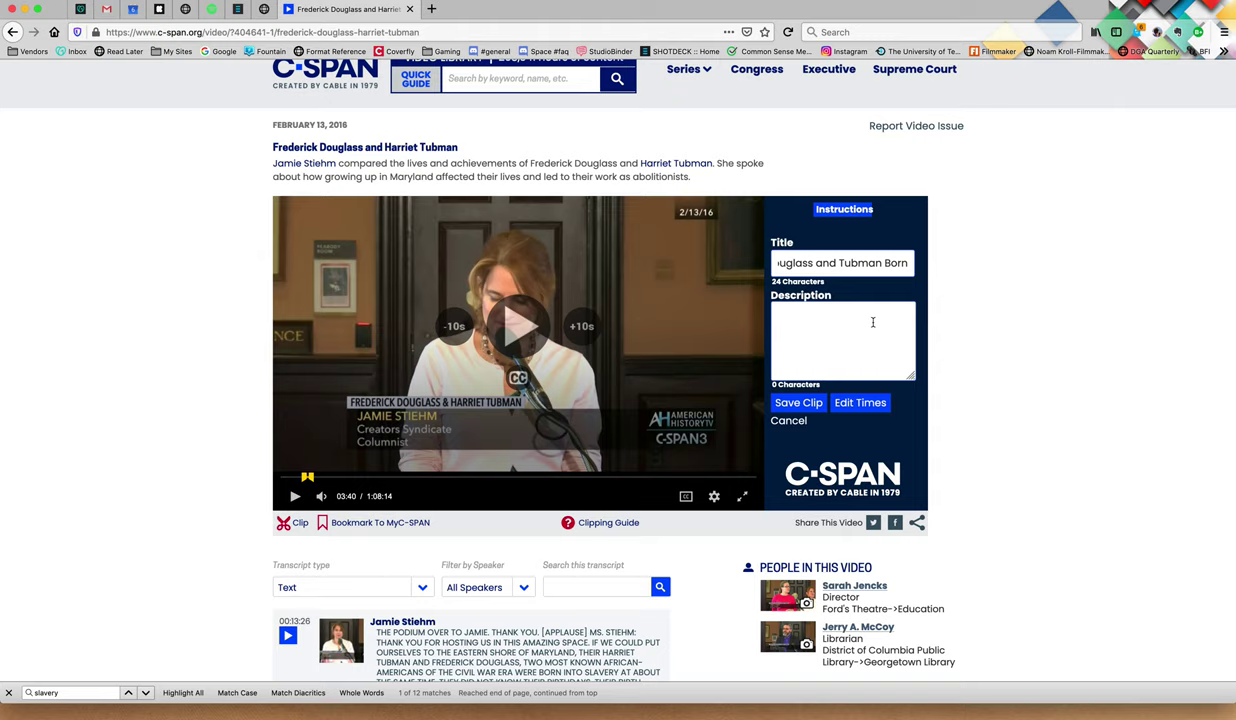
pyautogui.write('Douglass and Tubman are born at roughly the same time.')
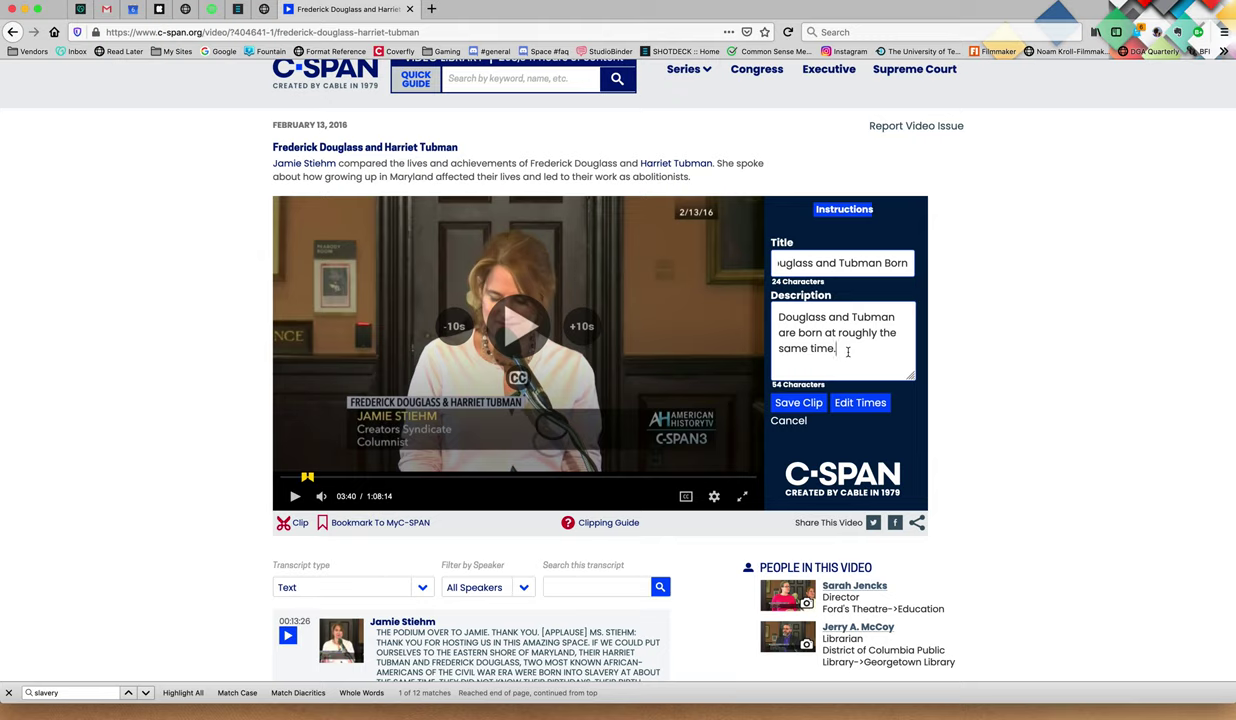
pyautogui.hscroll(-2, 834, 262)
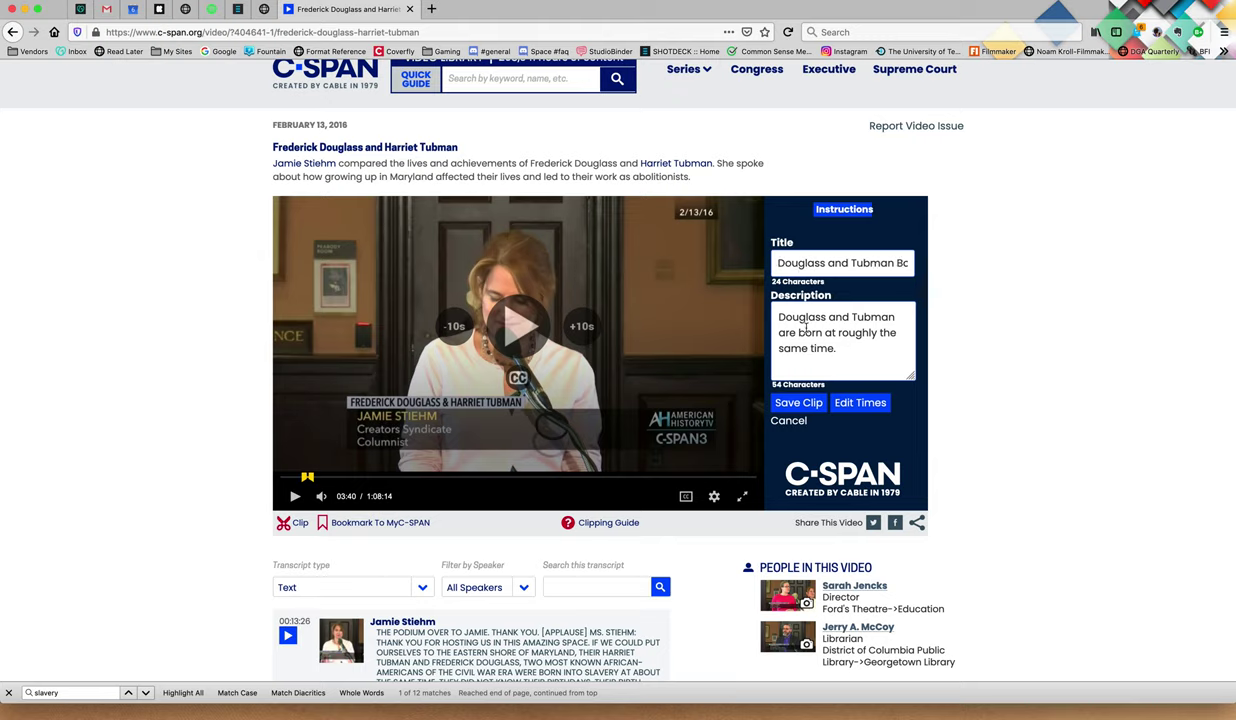
# Step: Save the 'Douglass and Tubman Born' clip, then play its new page's video and pause at 00:10
pyautogui.click(799, 403)
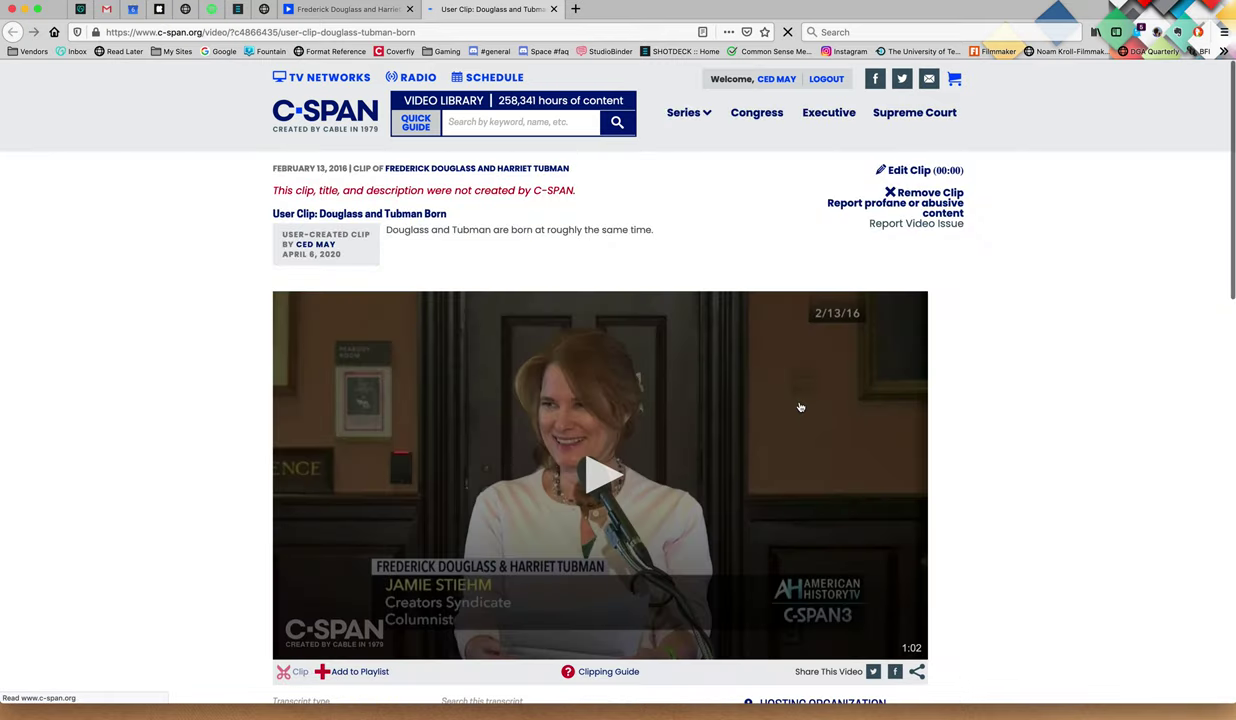
pyautogui.scroll(-2, 988, 391)
pyautogui.scroll(2, 988, 391)
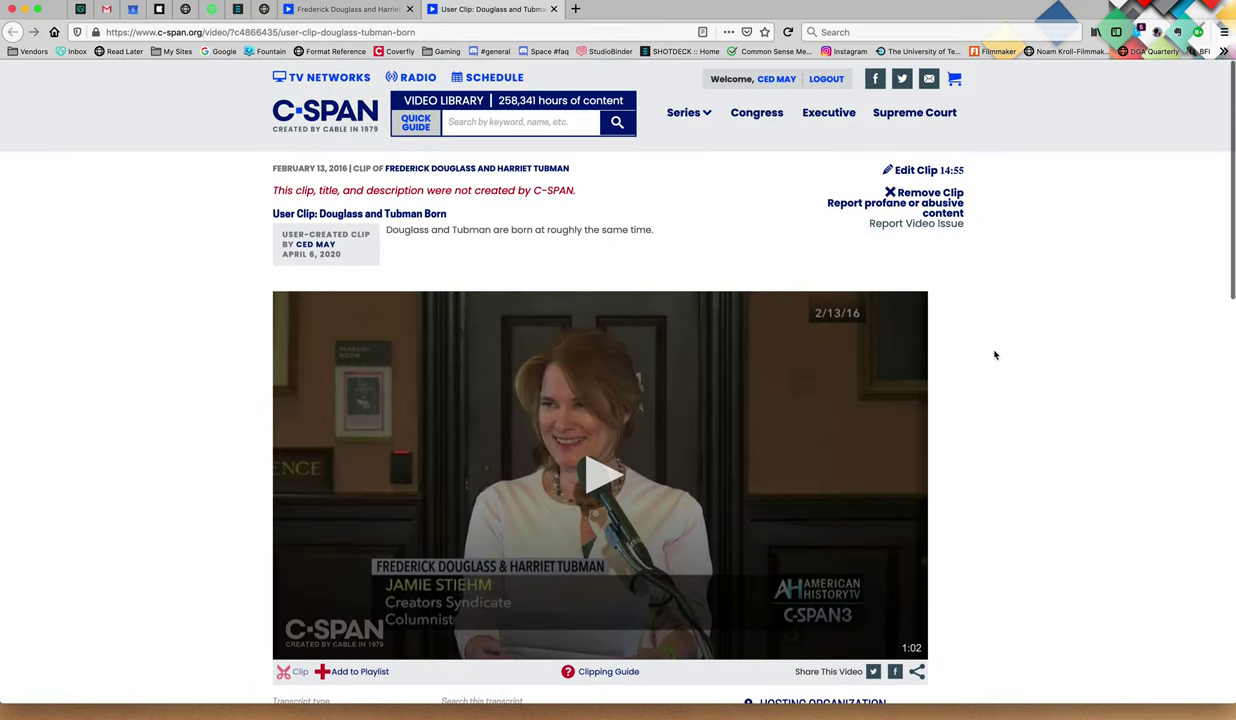
pyautogui.scroll(-4, 751, 255)
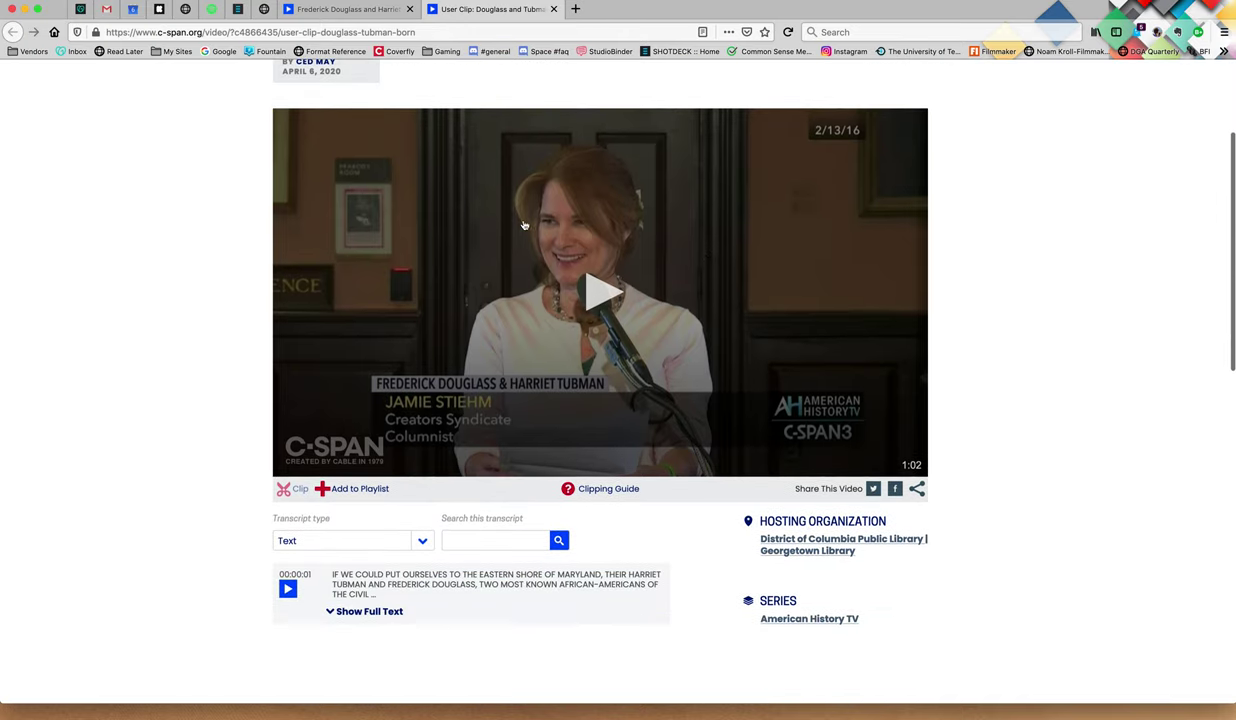
pyautogui.click(601, 300)
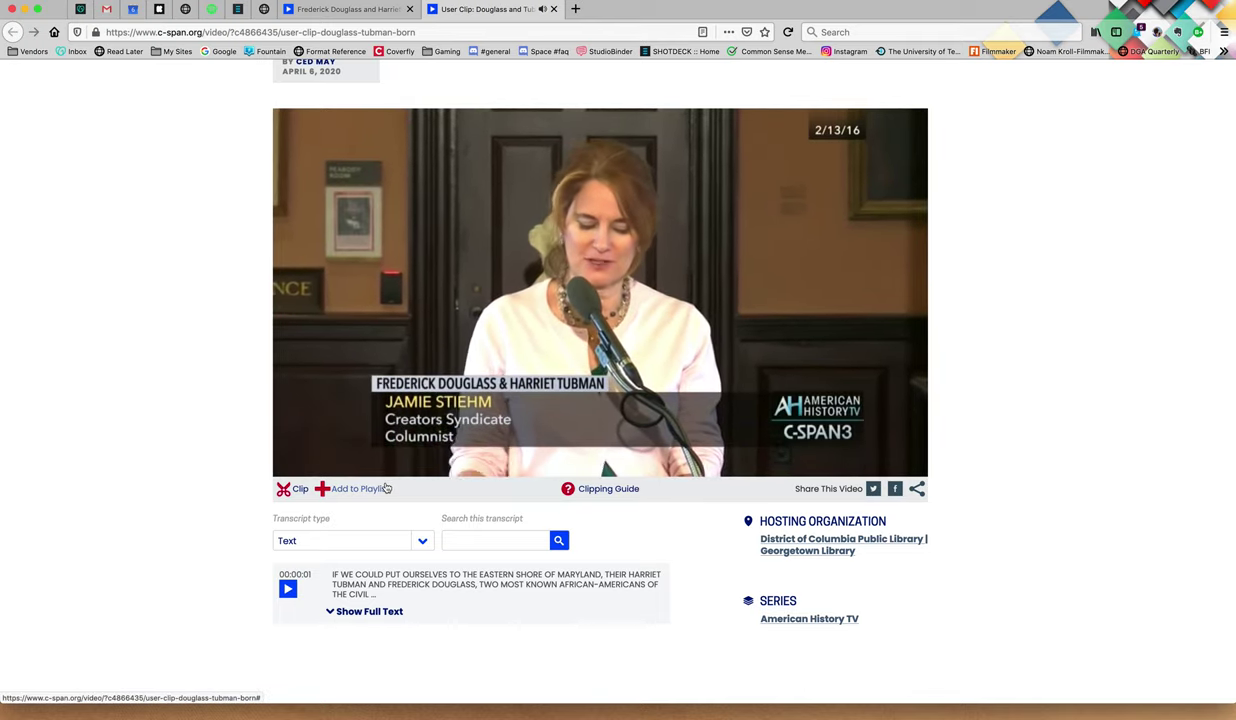
pyautogui.click(455, 420)
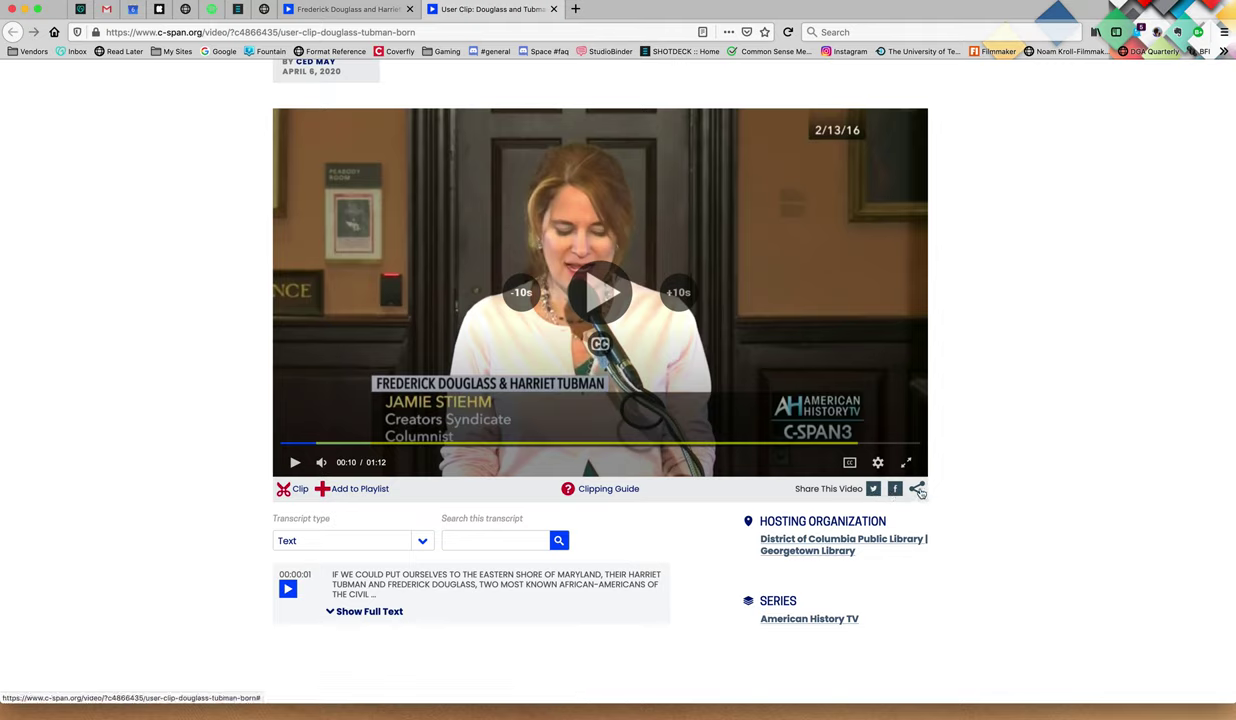
# Step: Copy the clip's c-span.org share URL from the Share Video popup, then close the popup
pyautogui.click(917, 490)
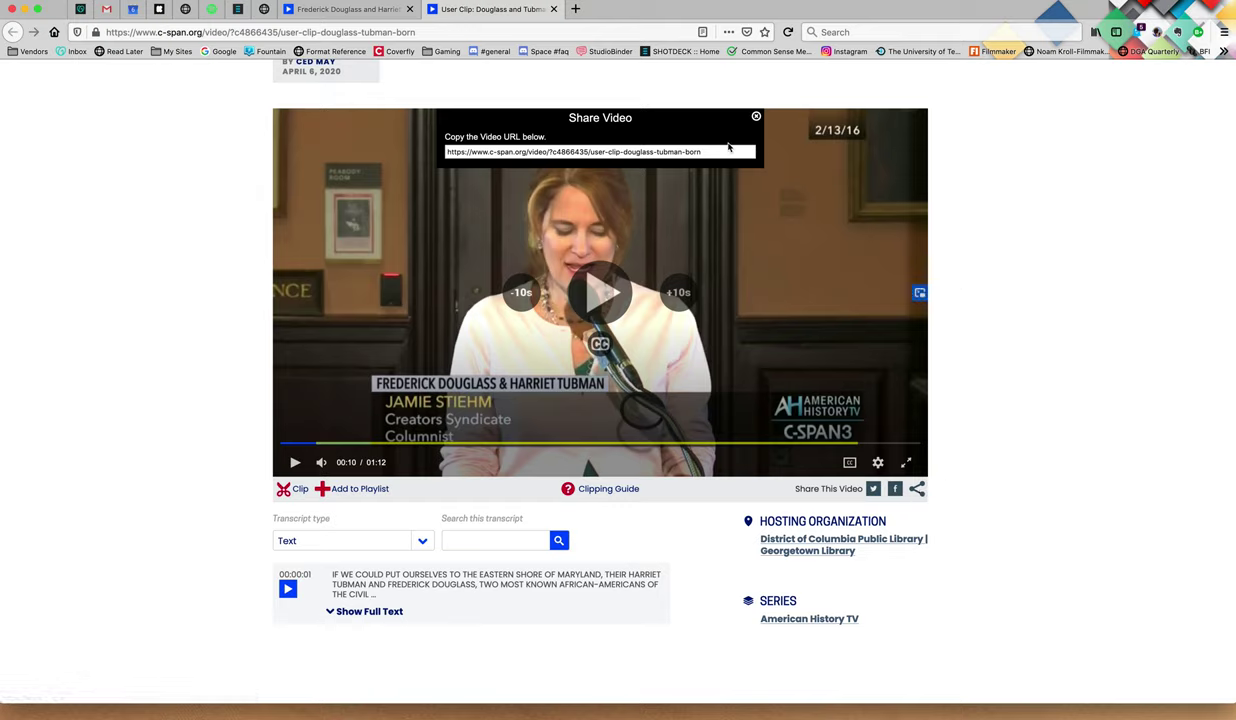
pyautogui.click(698, 152)
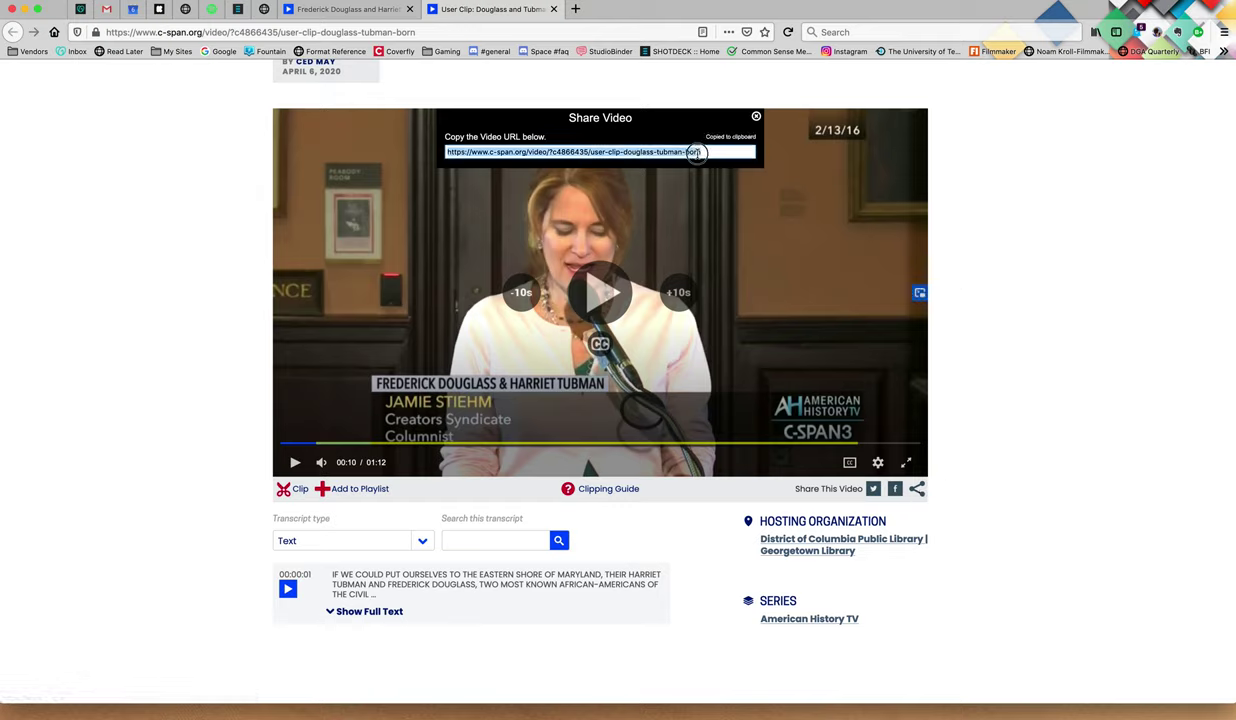
pyautogui.click(698, 153)
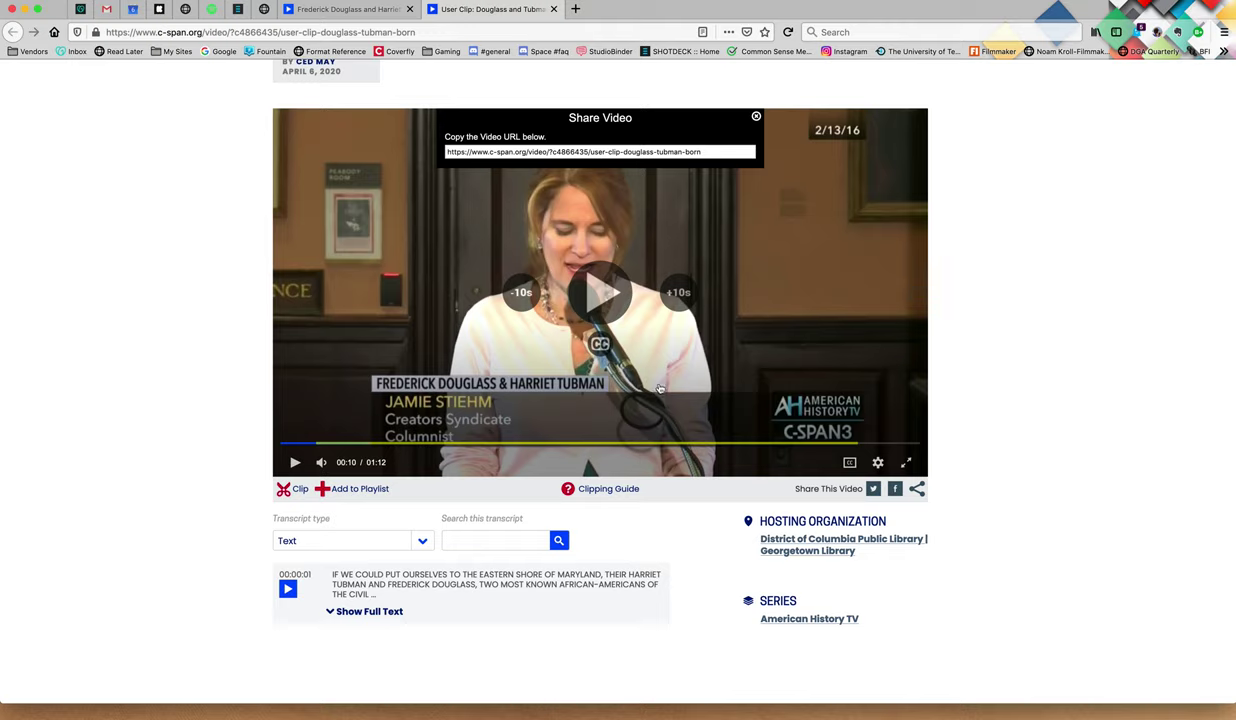
pyautogui.click(756, 117)
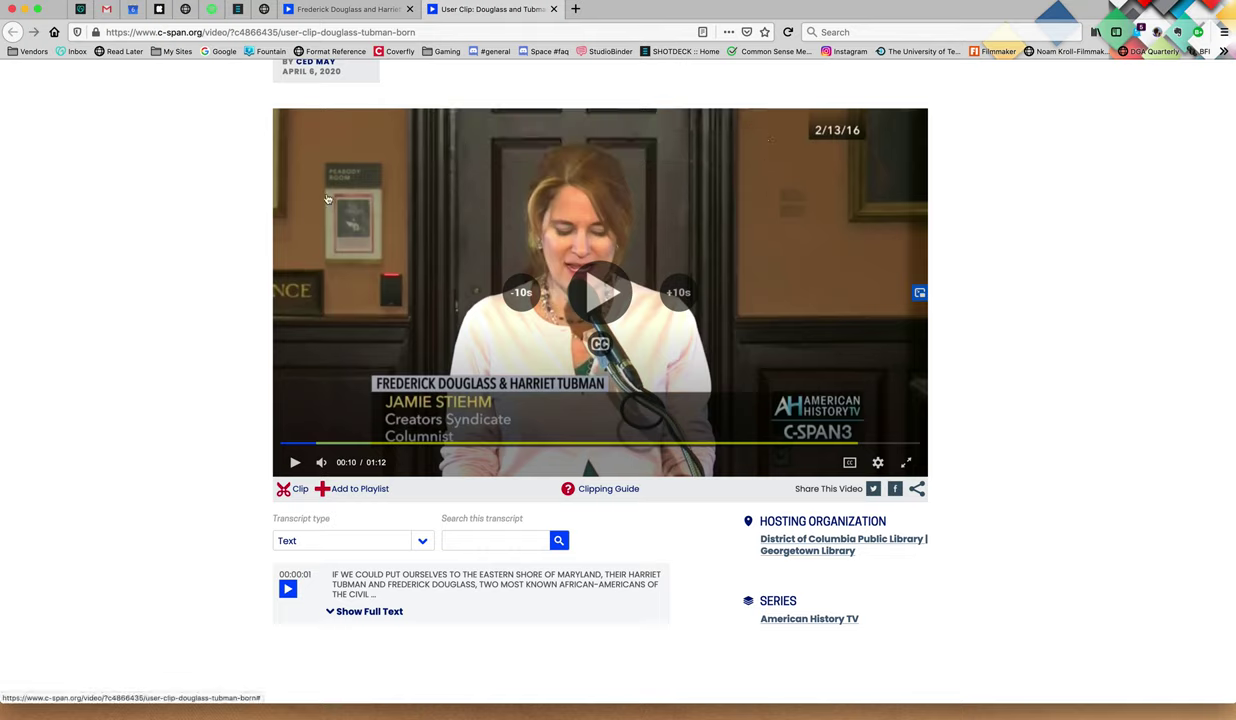
# Step: Expand the clip's transcript with Show Full Text
pyautogui.scroll(3, 513, 420)
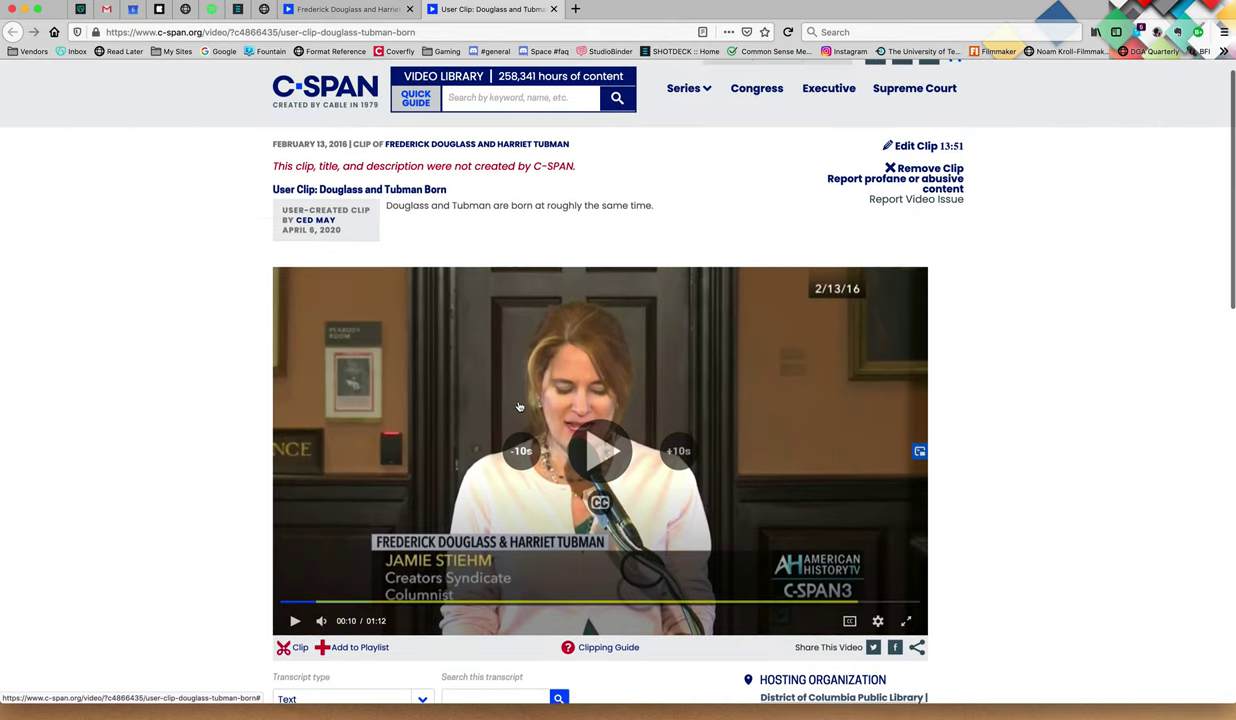
pyautogui.scroll(-3, 509, 375)
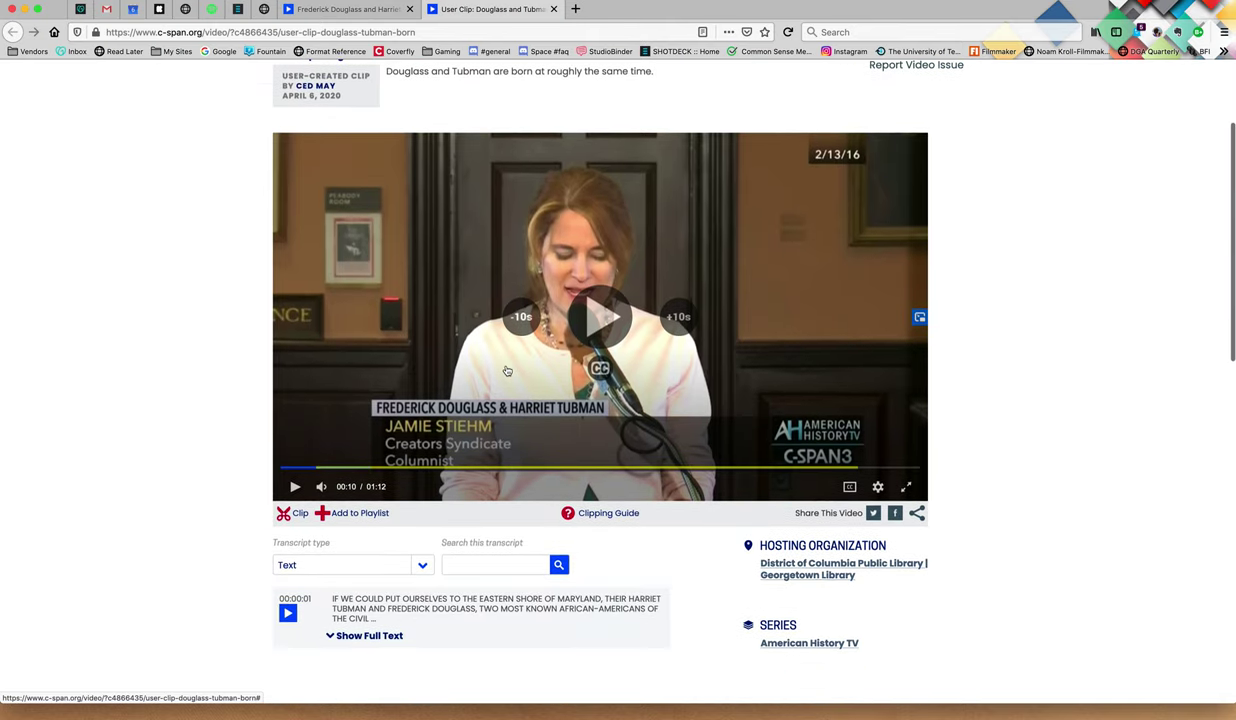
pyautogui.scroll(-2, 507, 371)
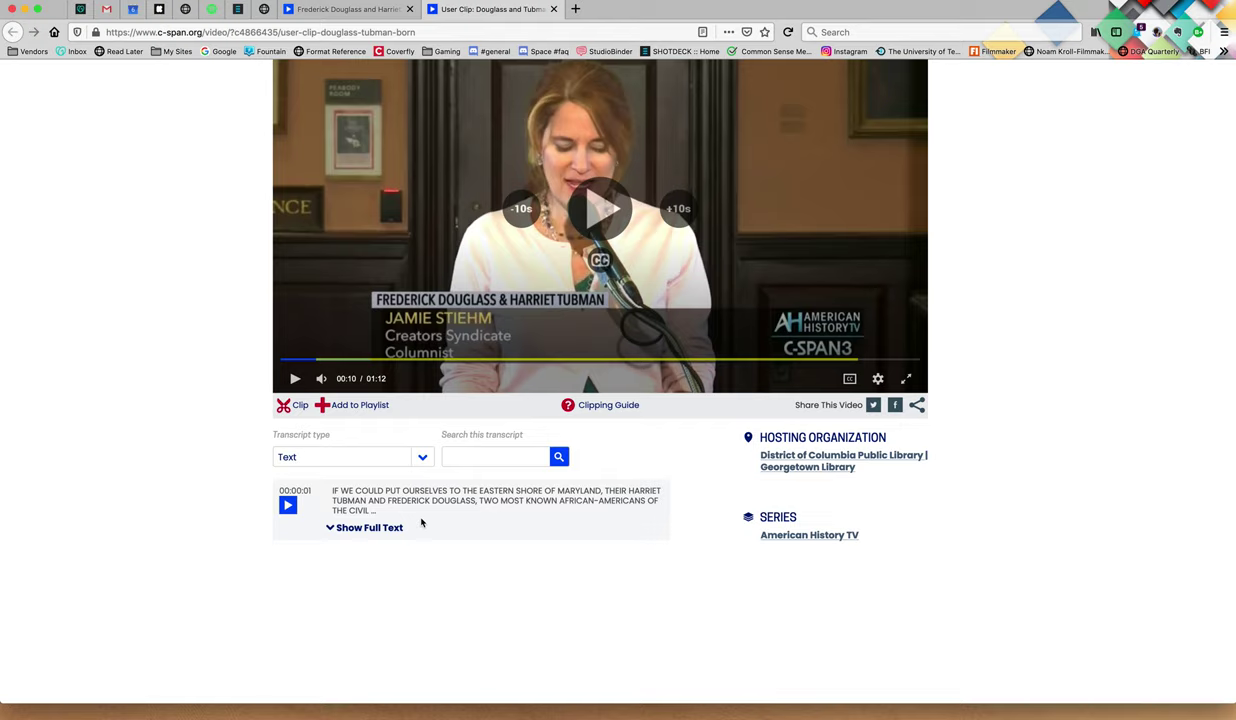
pyautogui.click(398, 526)
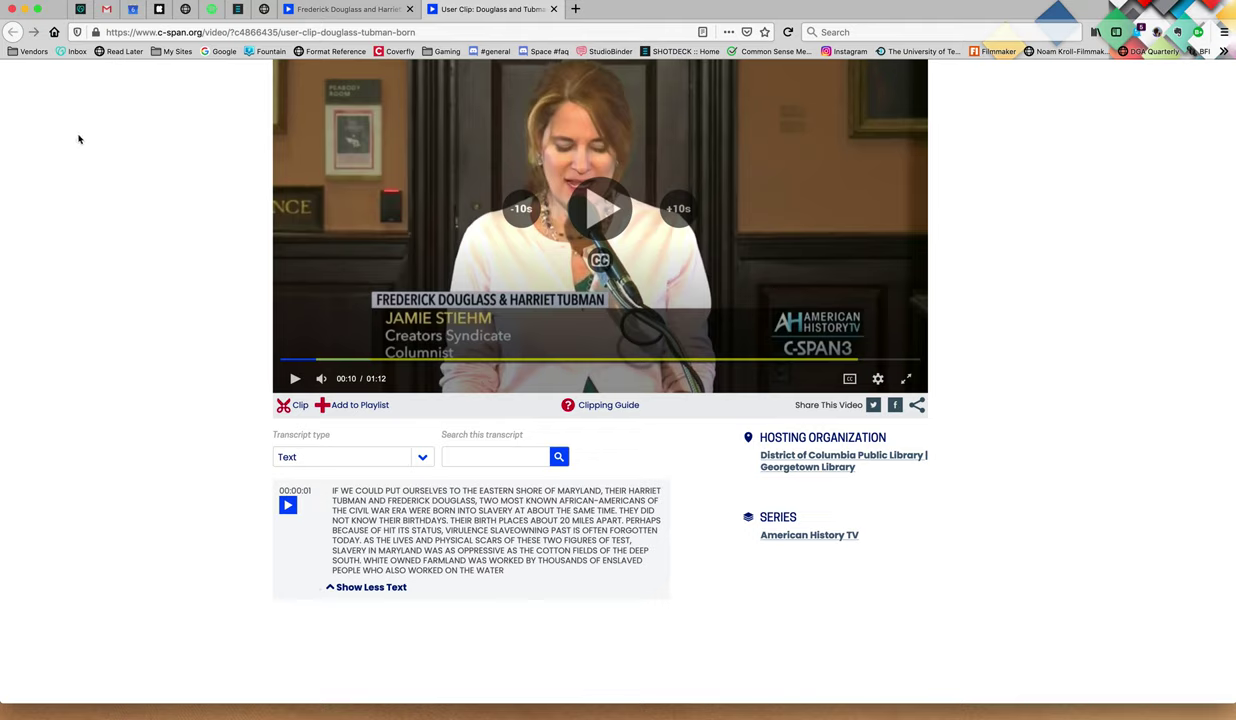
pyautogui.click(93, 1)
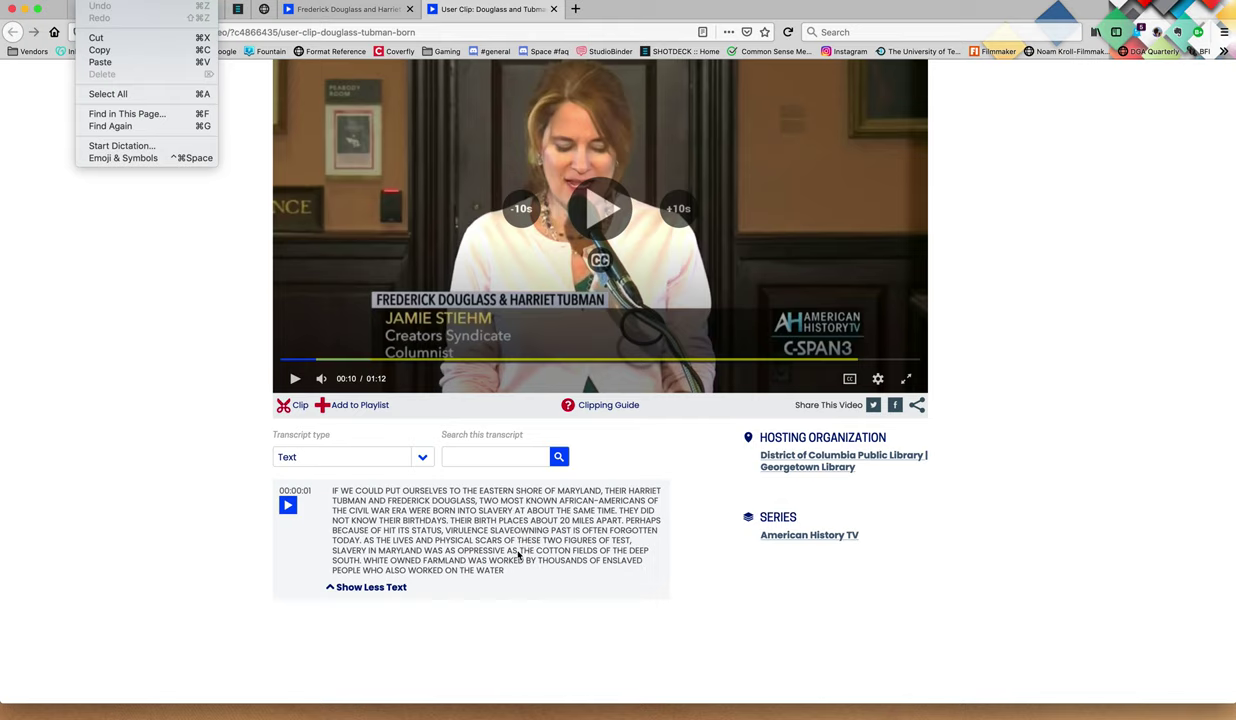
pyautogui.click(637, 624)
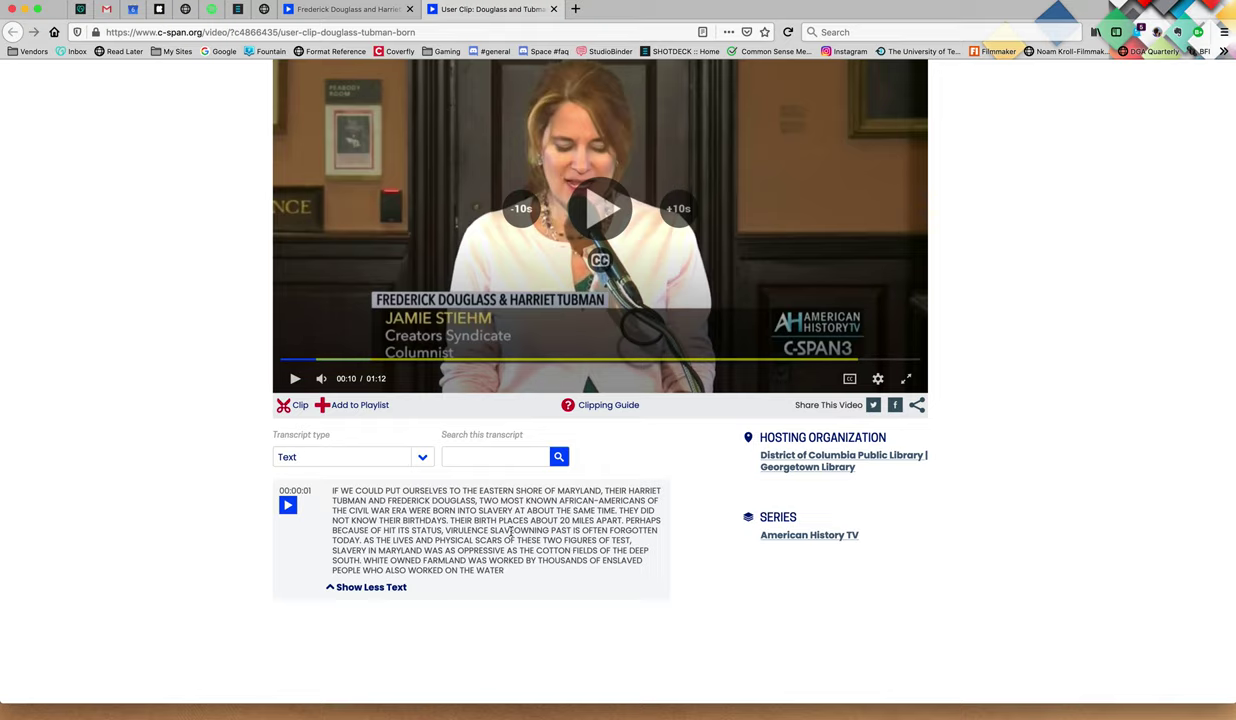
# Step: Reopen the Share Video panel showing the clip's c-span.org URL
pyautogui.scroll(3, 511, 531)
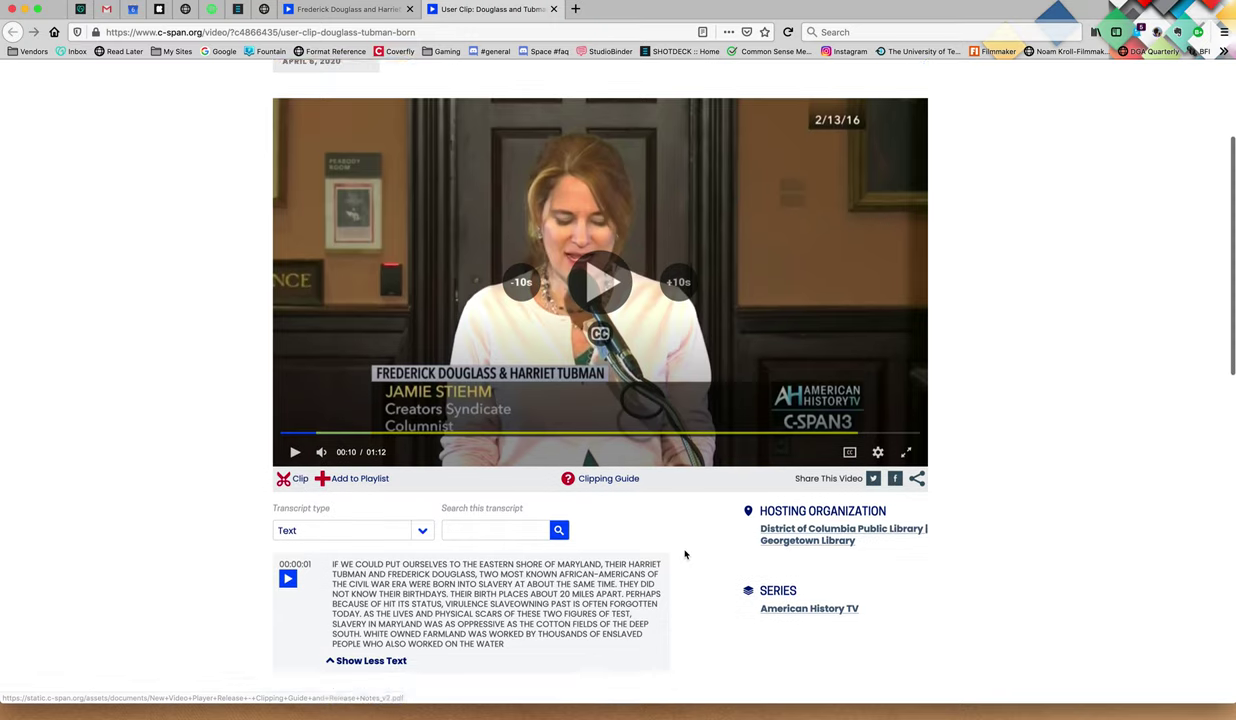
pyautogui.scroll(-5, 686, 555)
pyautogui.scroll(2, 685, 554)
pyautogui.scroll(3, 685, 554)
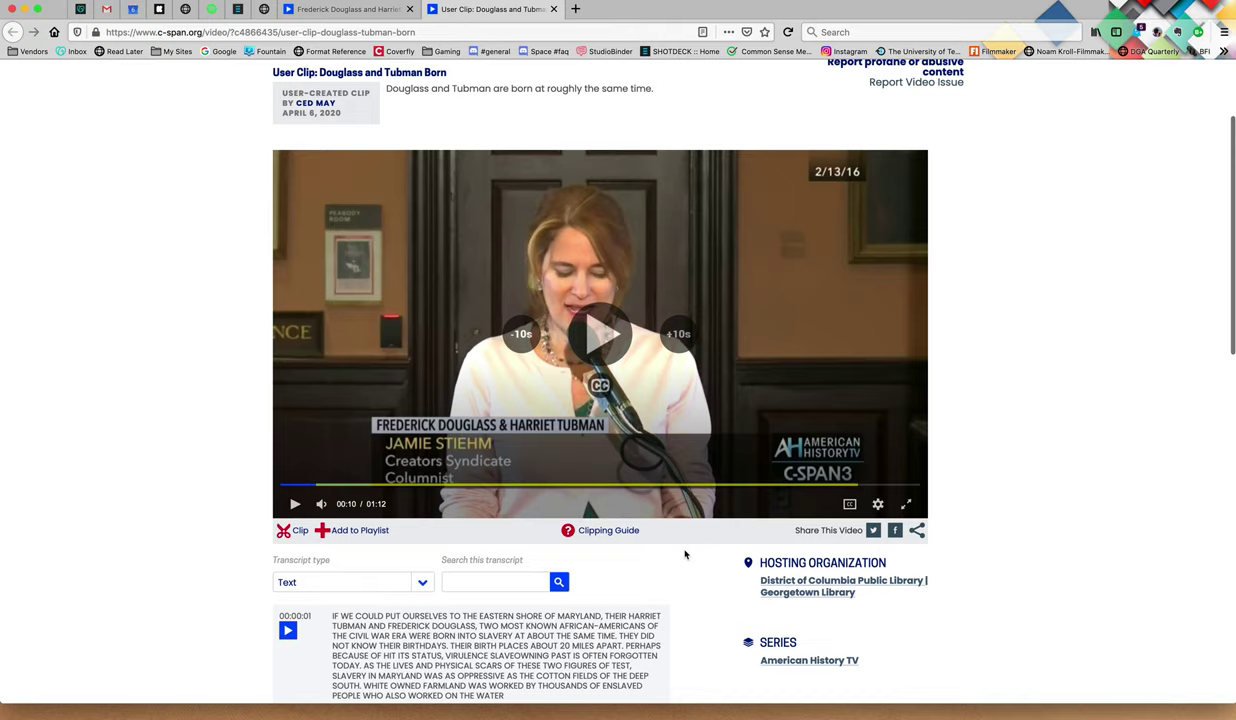
pyautogui.click(917, 531)
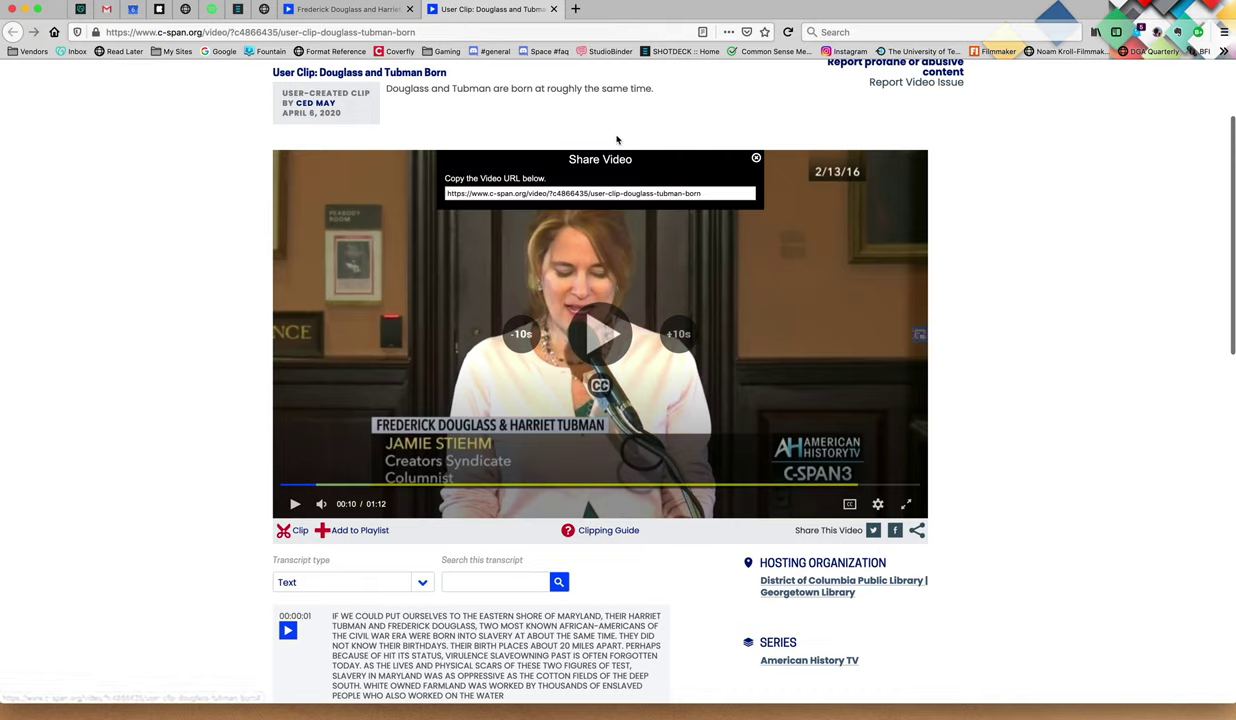